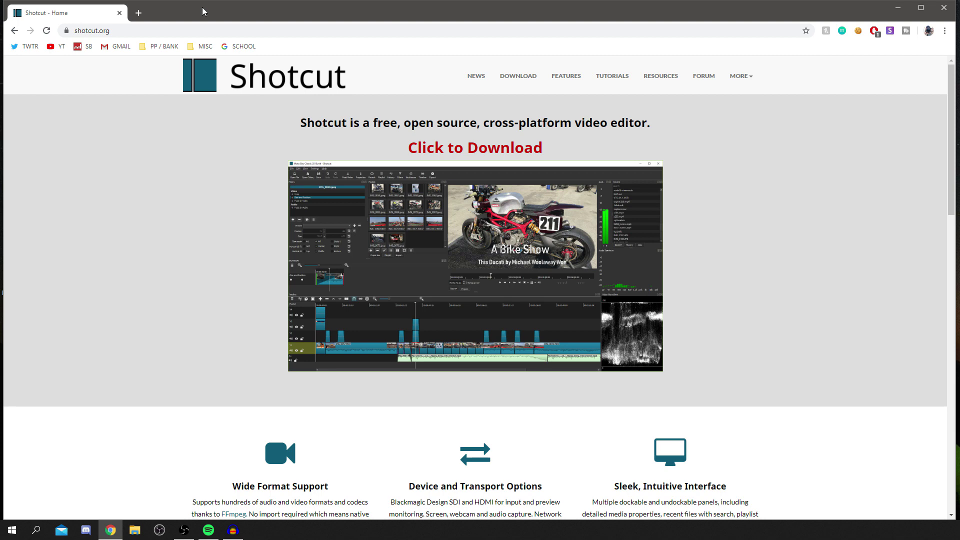
Go to the Shotcut download page in Chrome.
scroll(436, 380, down, 3)
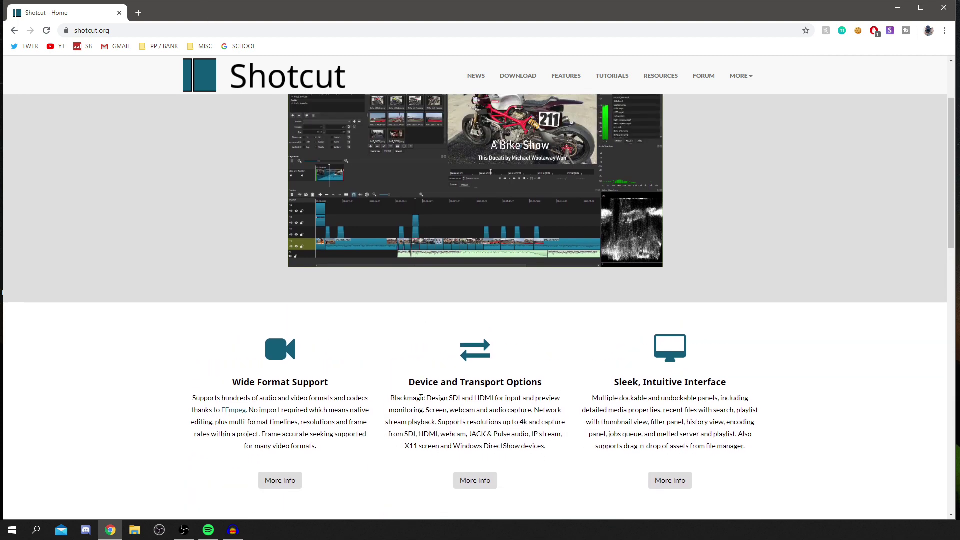
scroll(388, 340, up, 2)
scroll(389, 342, up, 1)
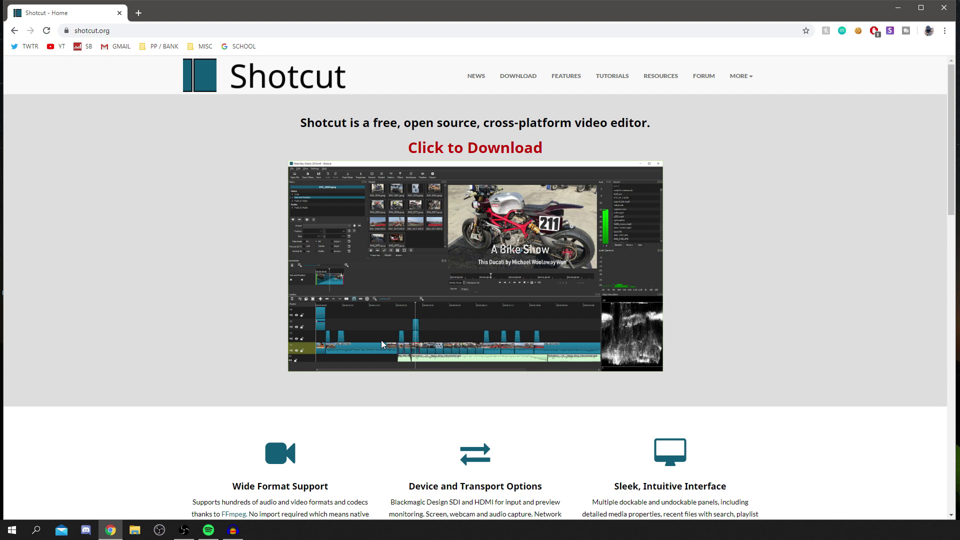
scroll(430, 322, down, 3)
scroll(597, 440, up, 3)
click(477, 157)
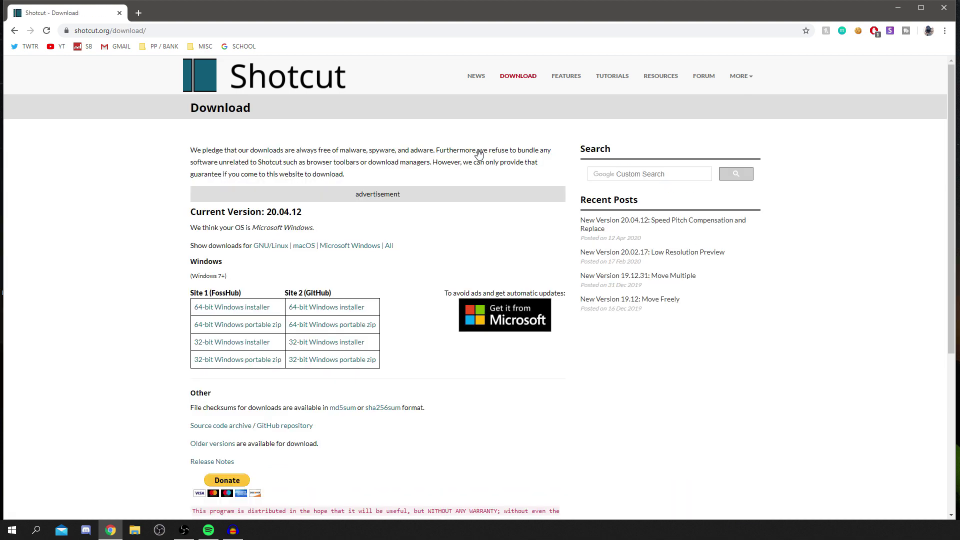
Download the 79.6 MB Shotcut 20.04.12 64-bit Windows installer from FossHub and open it.
scroll(250, 325, down, 1)
scroll(251, 342, up, 1)
click(206, 307)
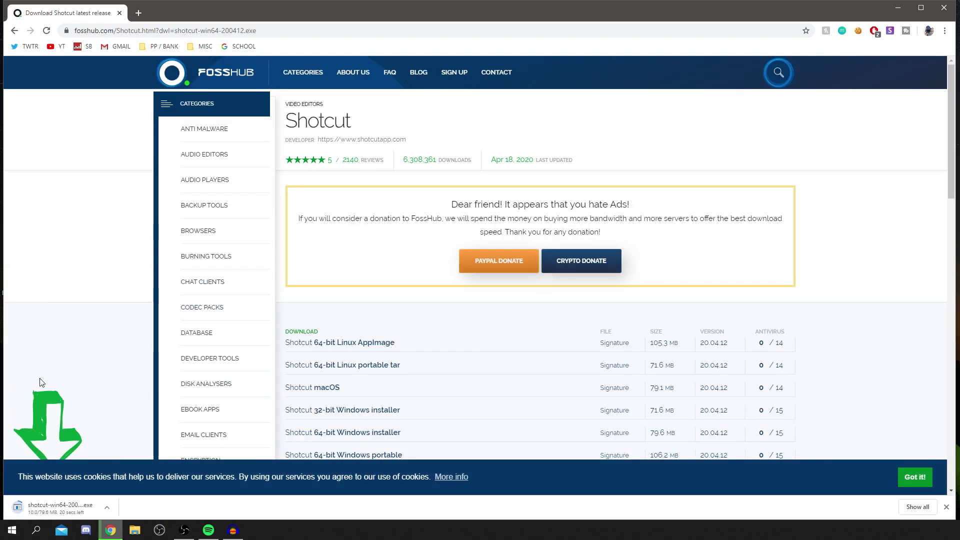
click(14, 31)
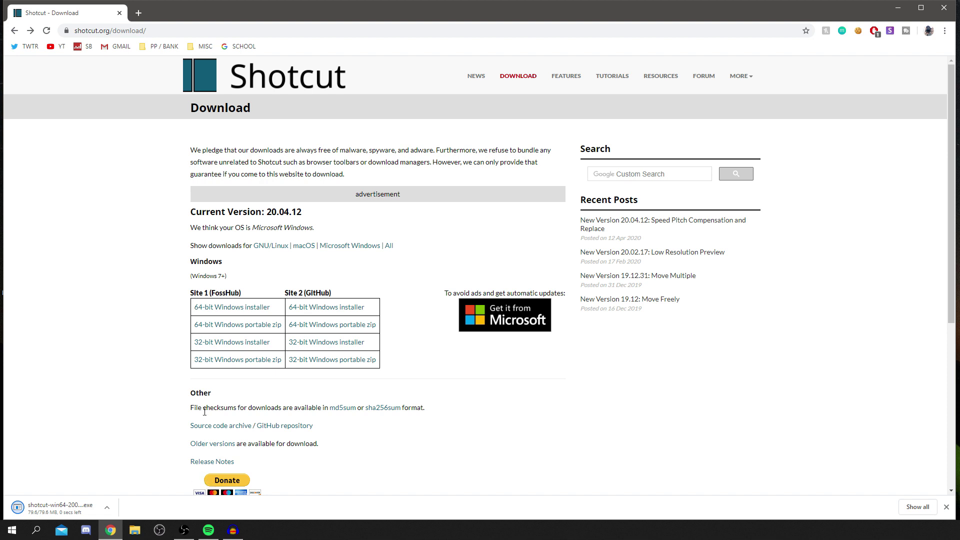
click(55, 508)
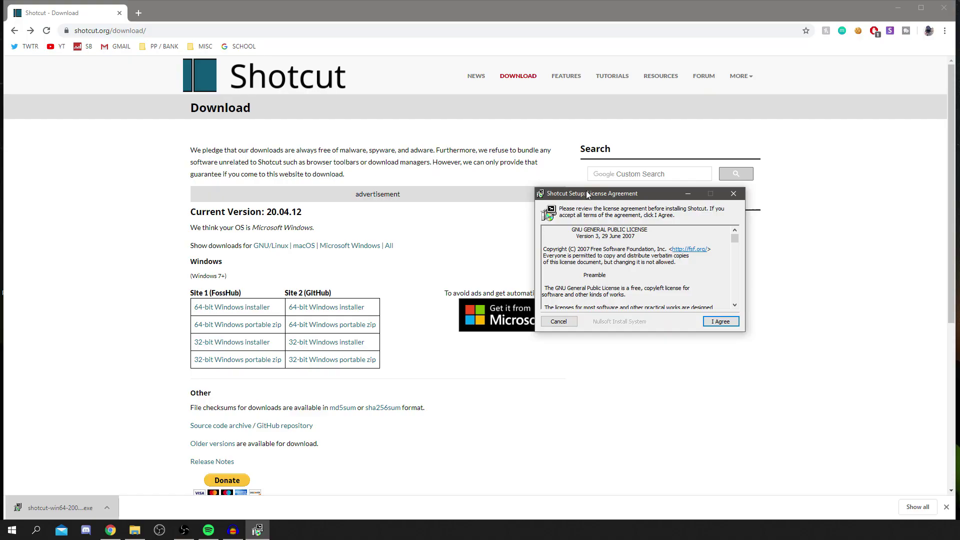
Accept the licence to install Shotcut, then launch it from Windows search.
drag(586, 190, 436, 207)
click(577, 332)
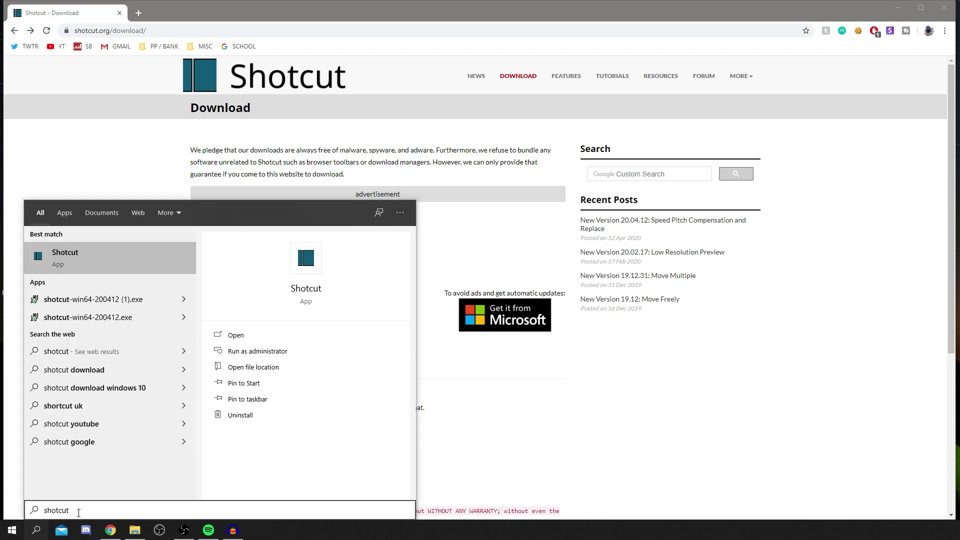
click(88, 254)
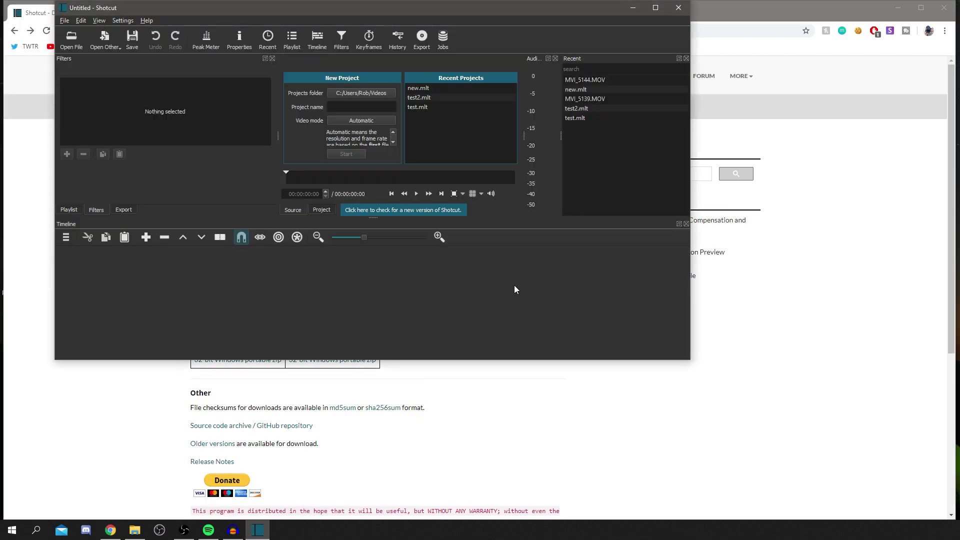
Move the Shotcut window and resize it to fill the screen.
drag(262, 13, 211, 18)
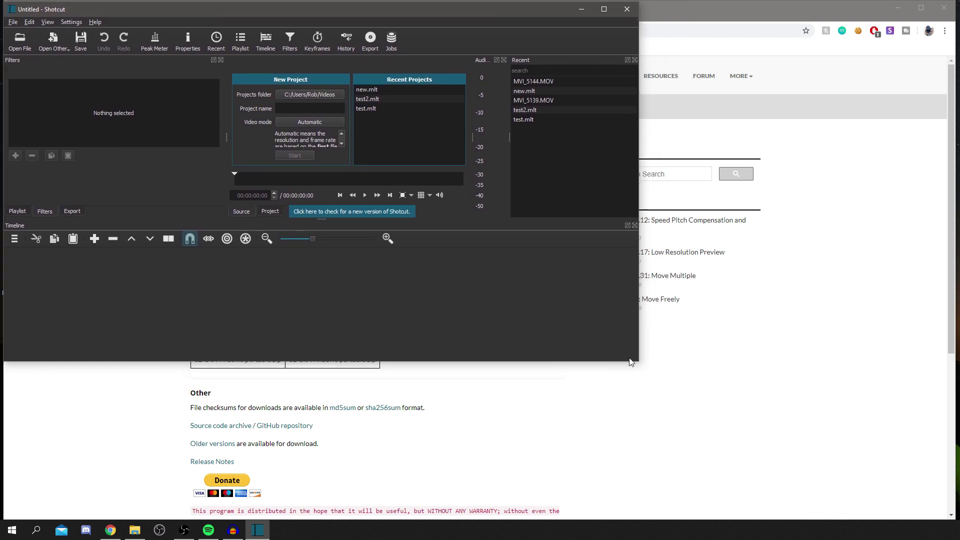
drag(639, 363, 952, 520)
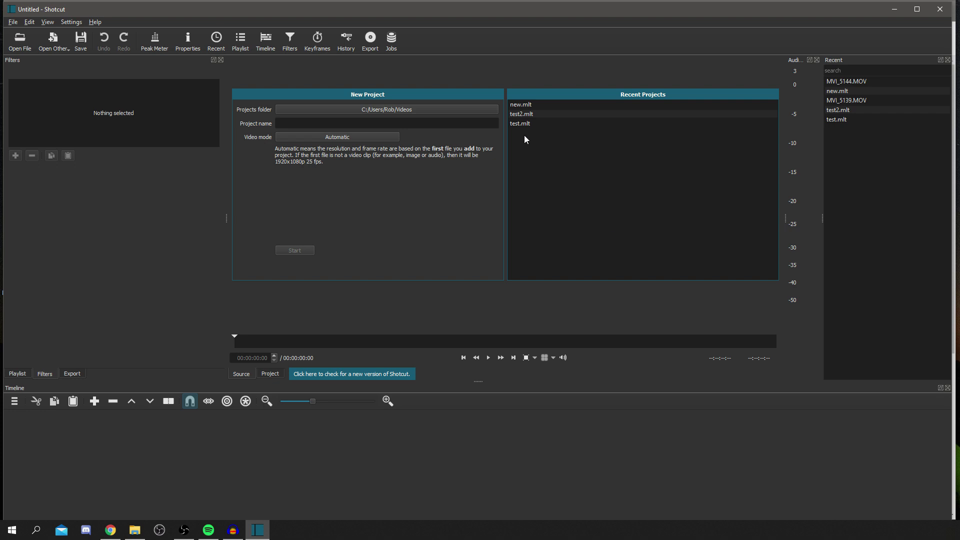
Create a new project named 'Example' and make the Timeline panel taller.
click(334, 125)
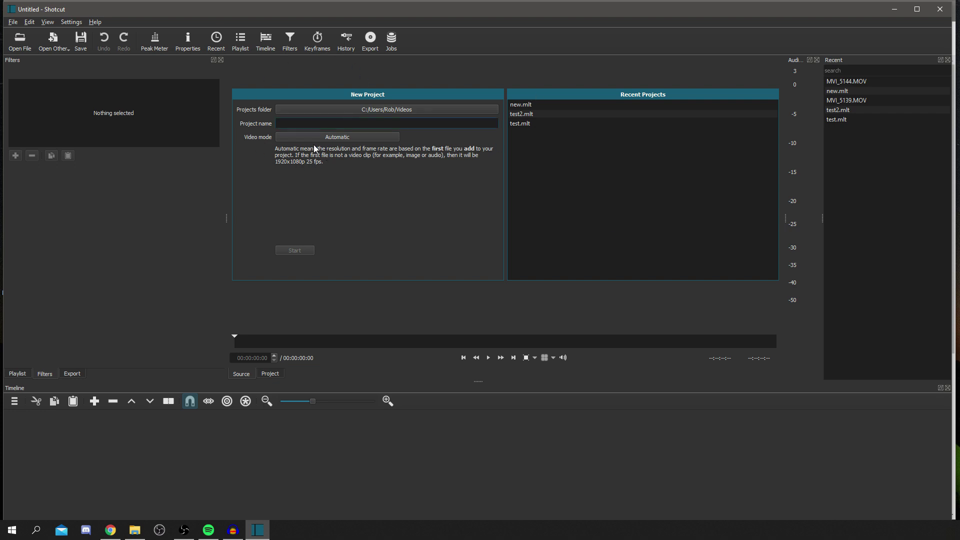
text(Example)
click(292, 252)
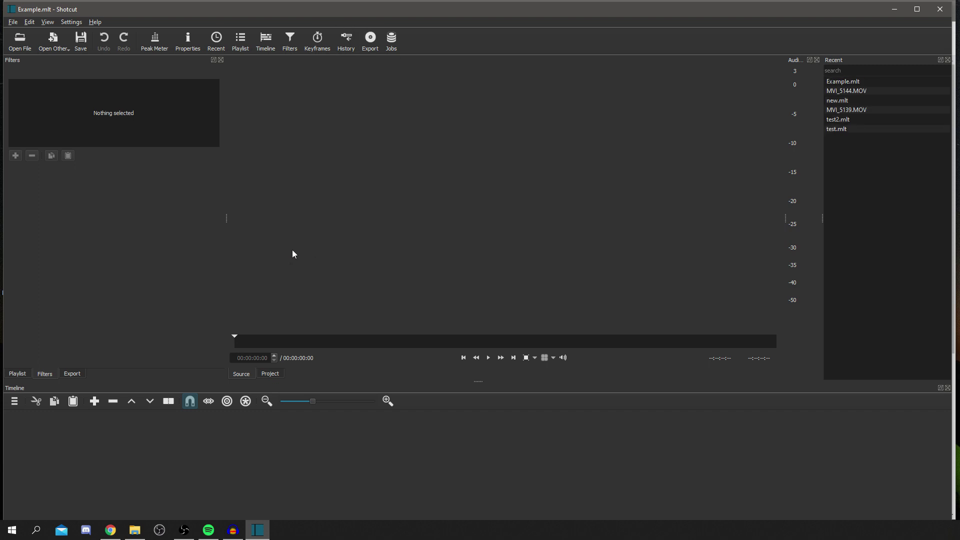
drag(479, 382, 458, 456)
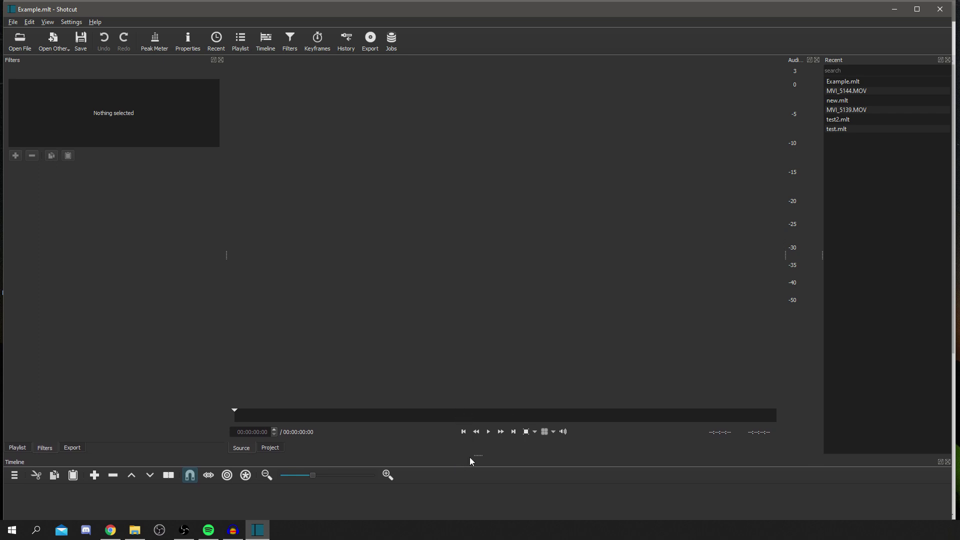
drag(478, 456, 465, 331)
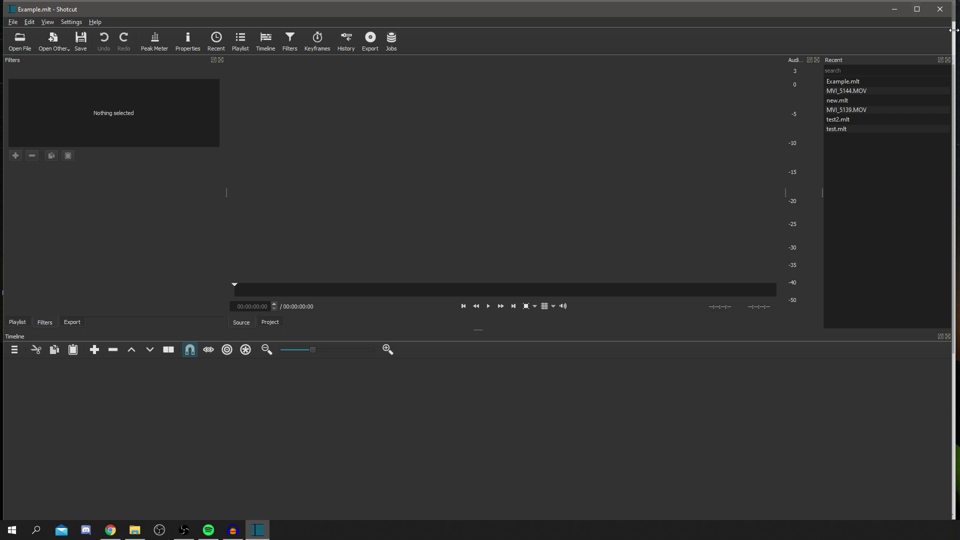
Add audio and video tracks to the timeline, creating A1, A2, V1 and V2.
right_click(86, 394)
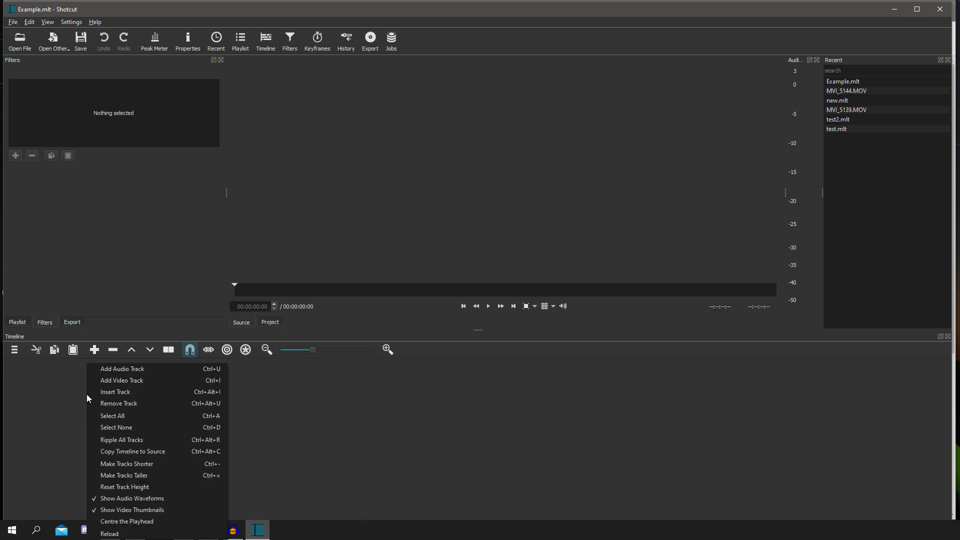
click(153, 370)
right_click(117, 434)
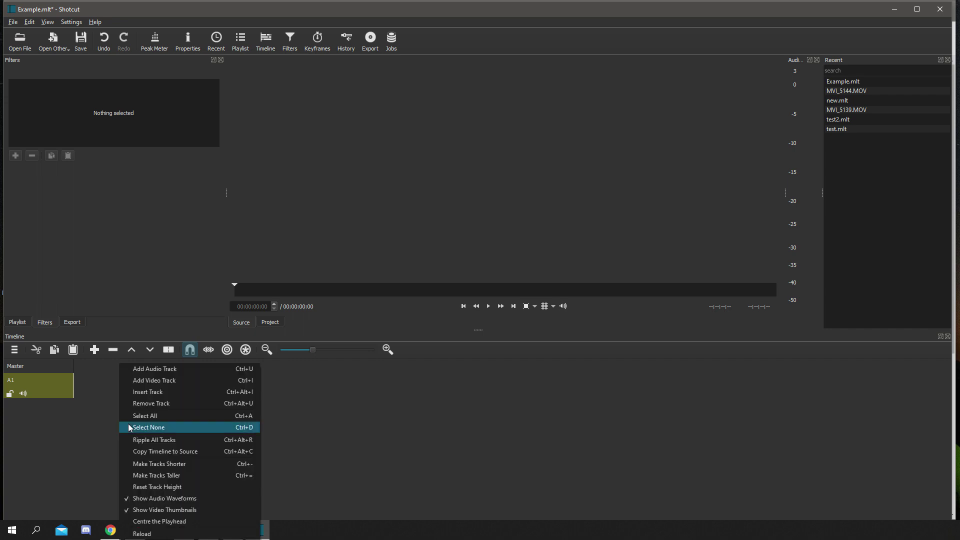
click(183, 382)
click(47, 440)
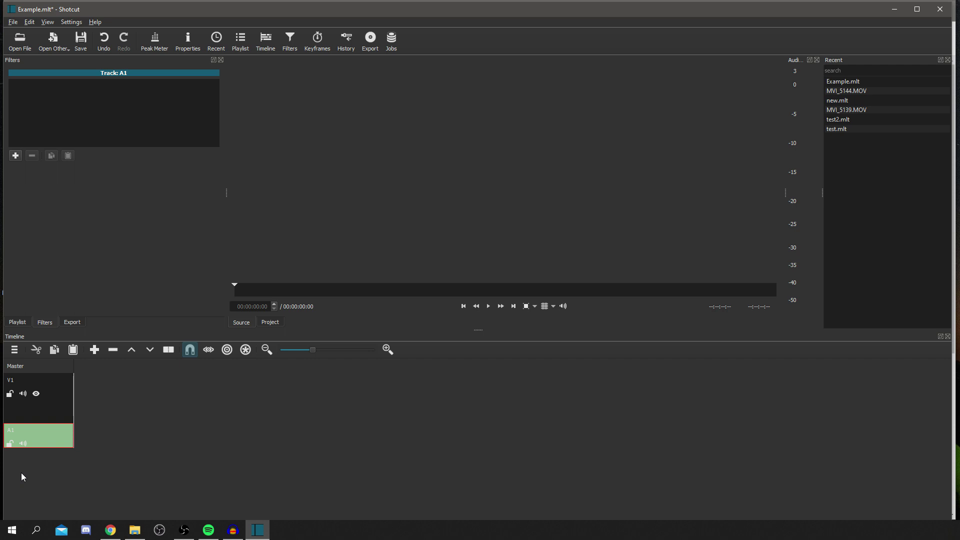
right_click(169, 442)
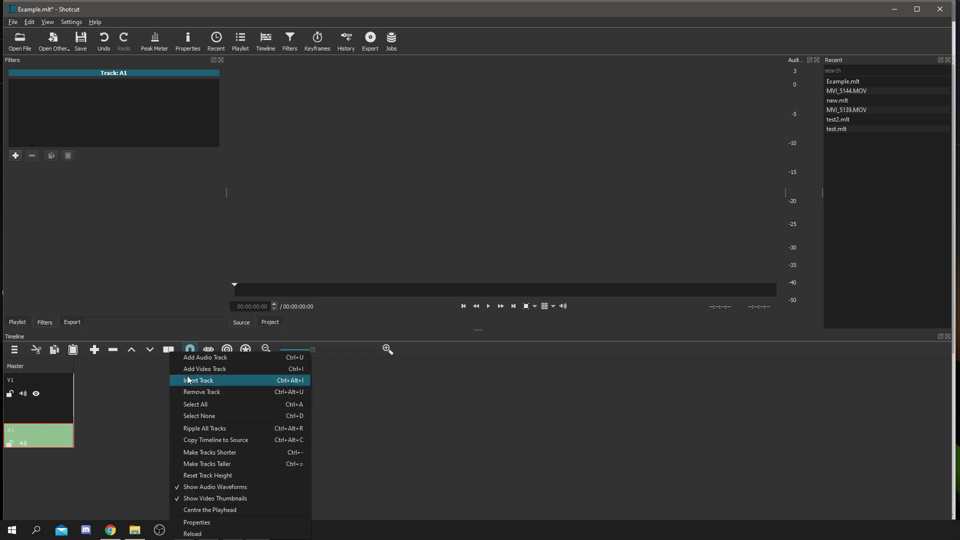
click(215, 358)
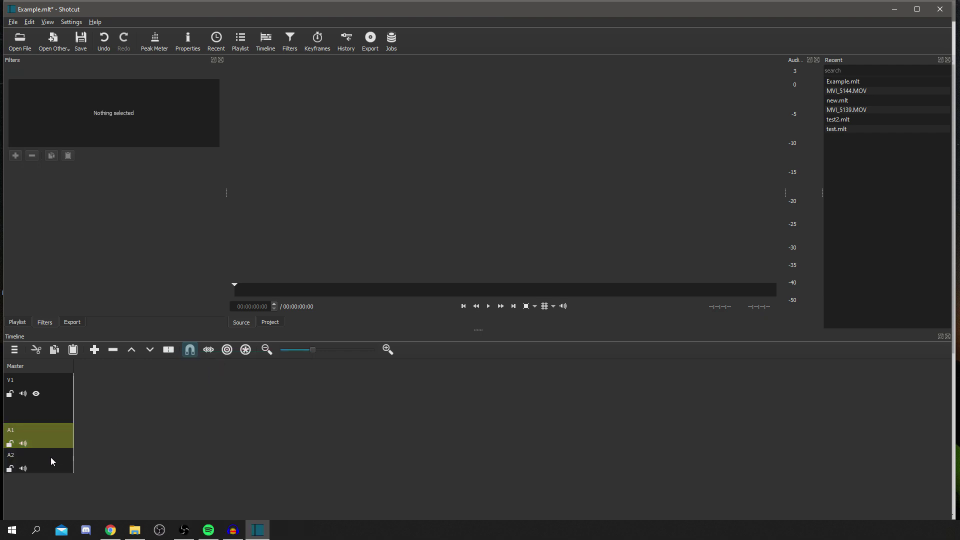
double_click(42, 433)
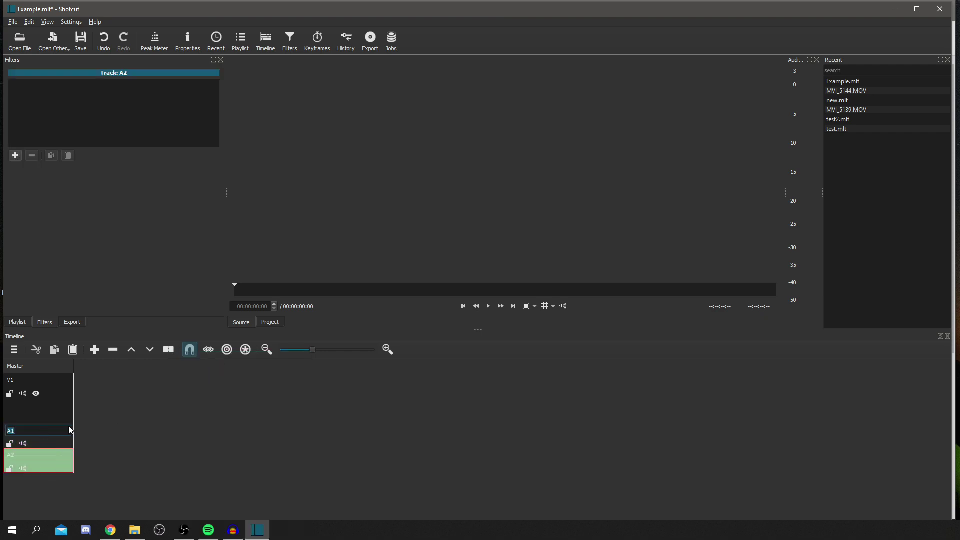
click(43, 412)
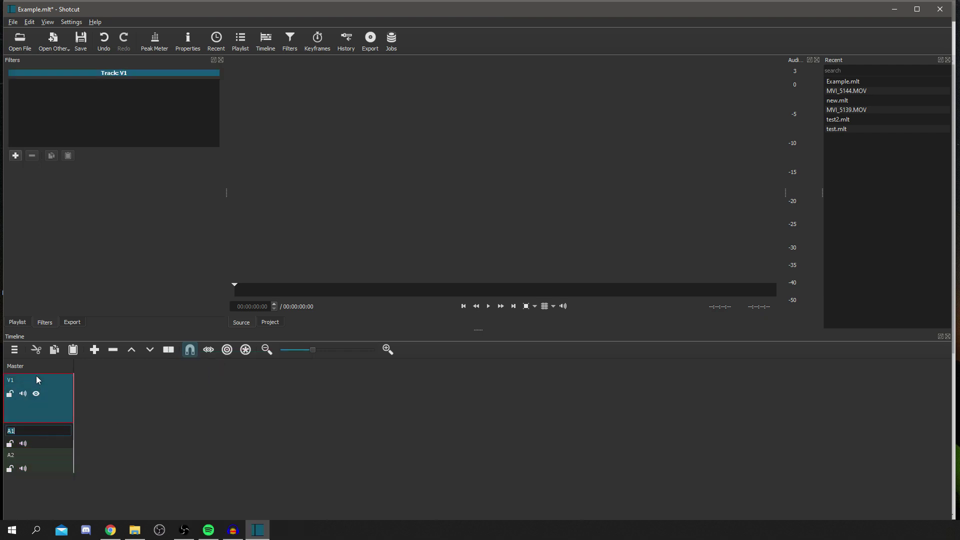
right_click(103, 395)
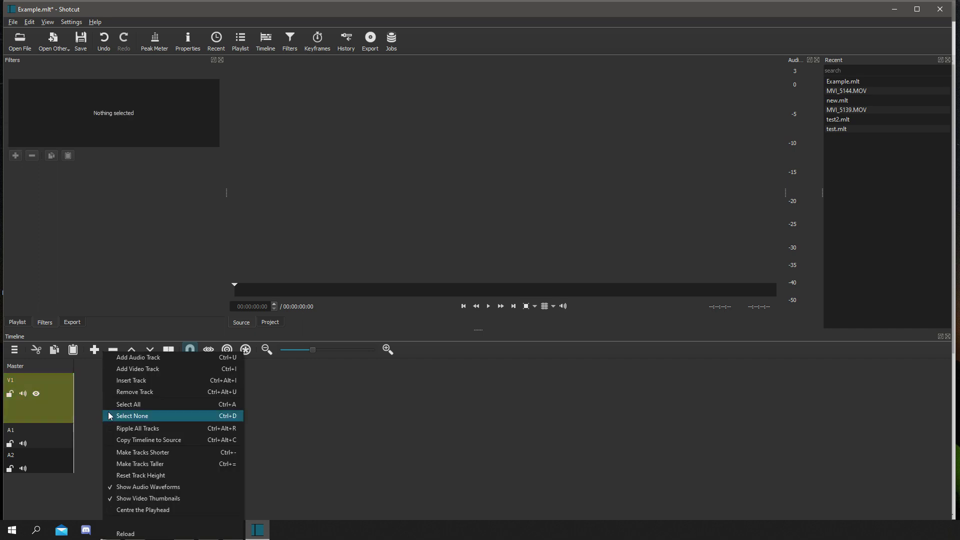
click(128, 370)
double_click(38, 431)
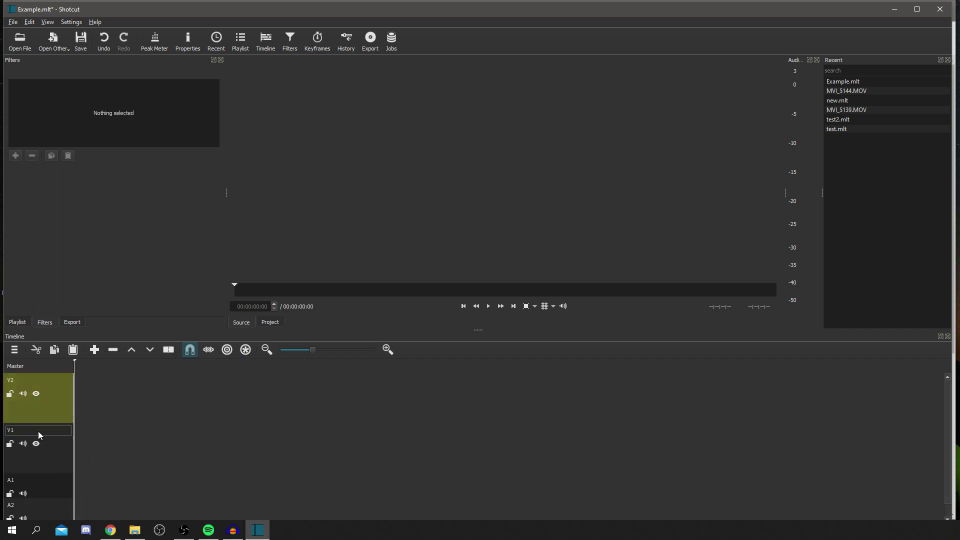
Remove the extra V2 and A2 tracks, leaving only V1 and A1.
right_click(55, 385)
click(103, 395)
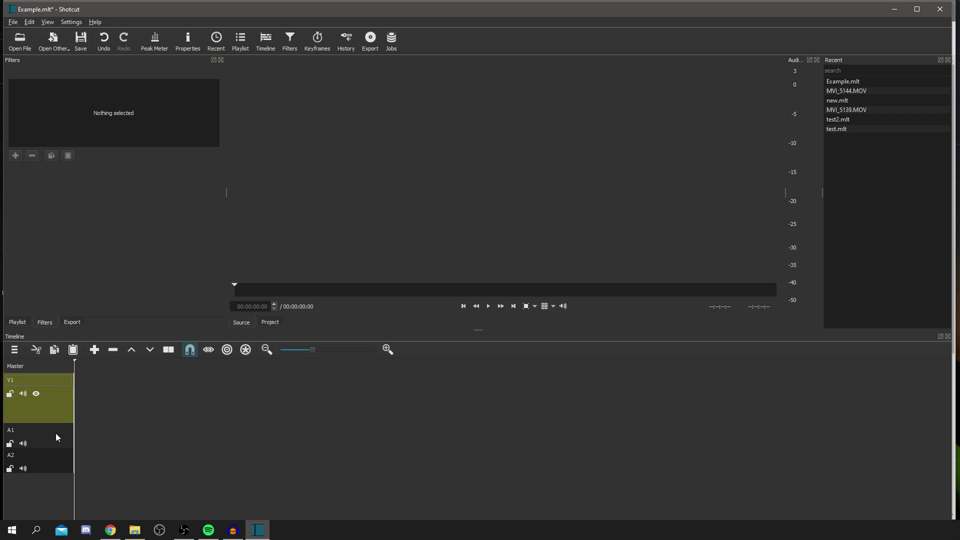
click(52, 466)
right_click(52, 466)
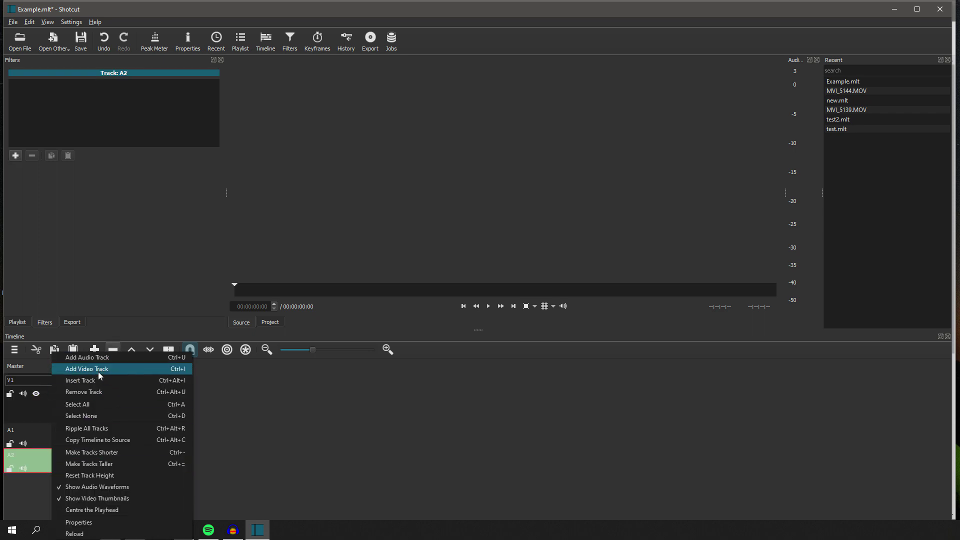
click(156, 394)
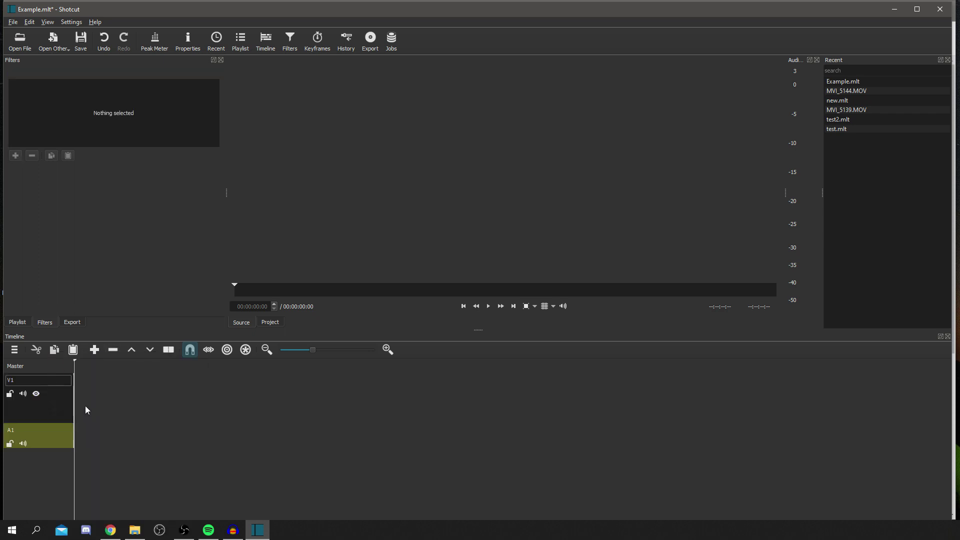
click(38, 409)
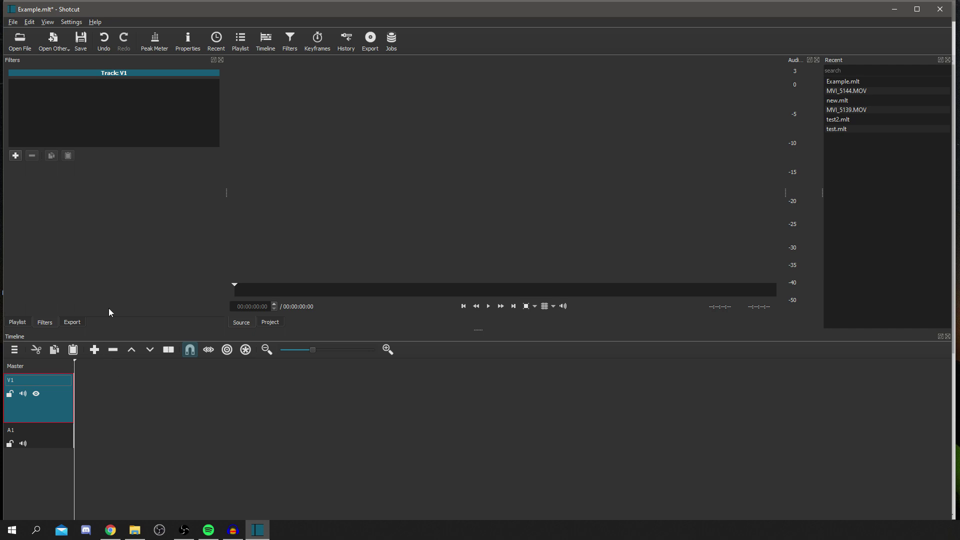
click(16, 322)
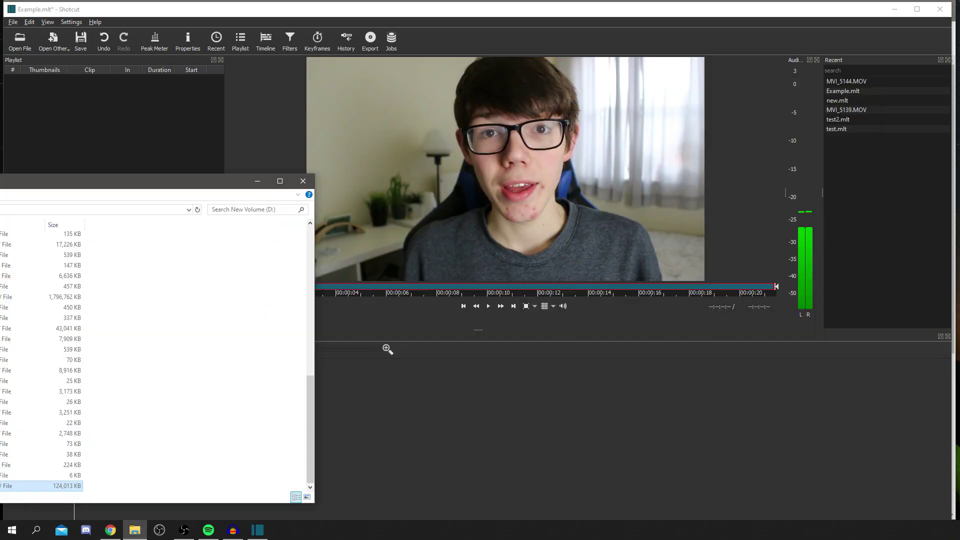
Add MVI_5144.MOV to the playlist and drag it onto video track V1.
drag(53, 488, 122, 131)
click(118, 134)
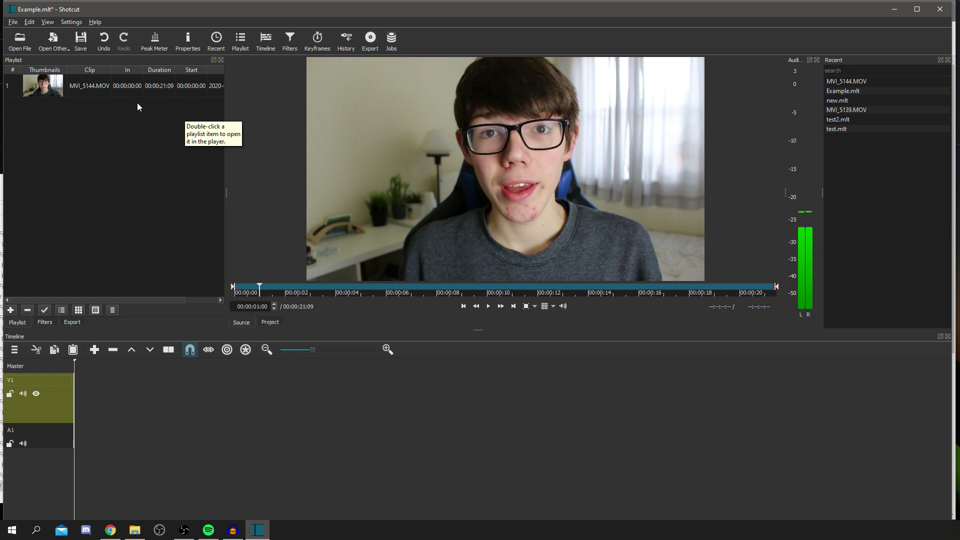
click(110, 90)
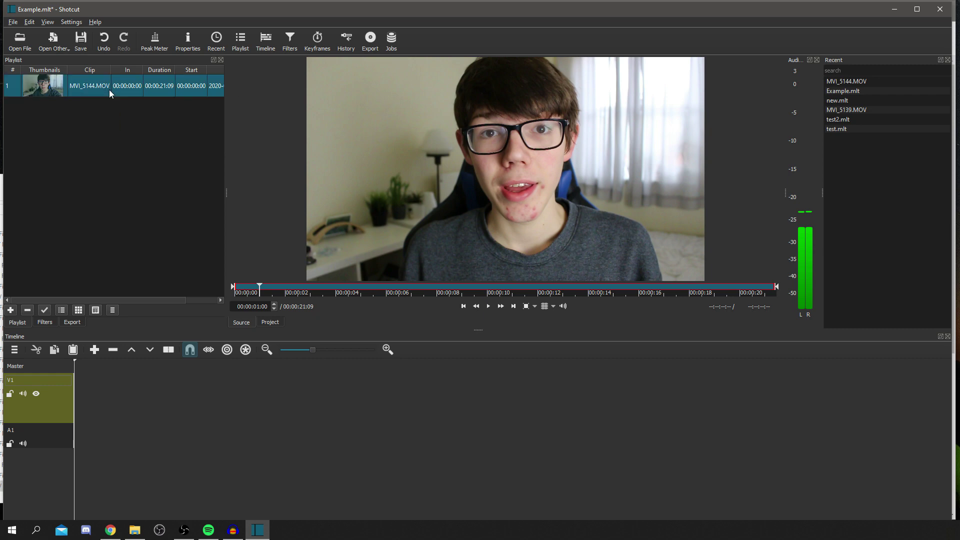
drag(42, 93, 97, 399)
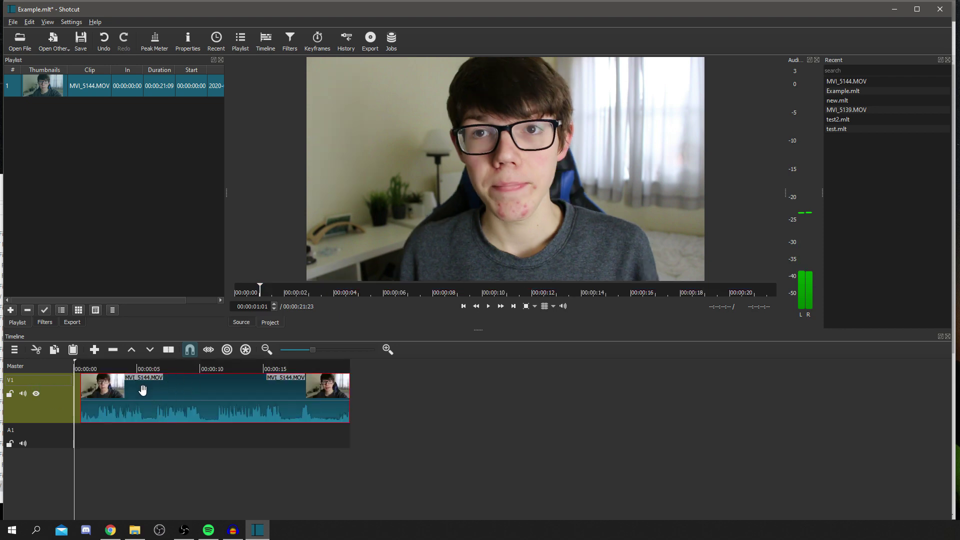
Slide the MVI_5144.MOV clip to 00:00:00 and preview it to find the first cut point.
drag(178, 393, 194, 388)
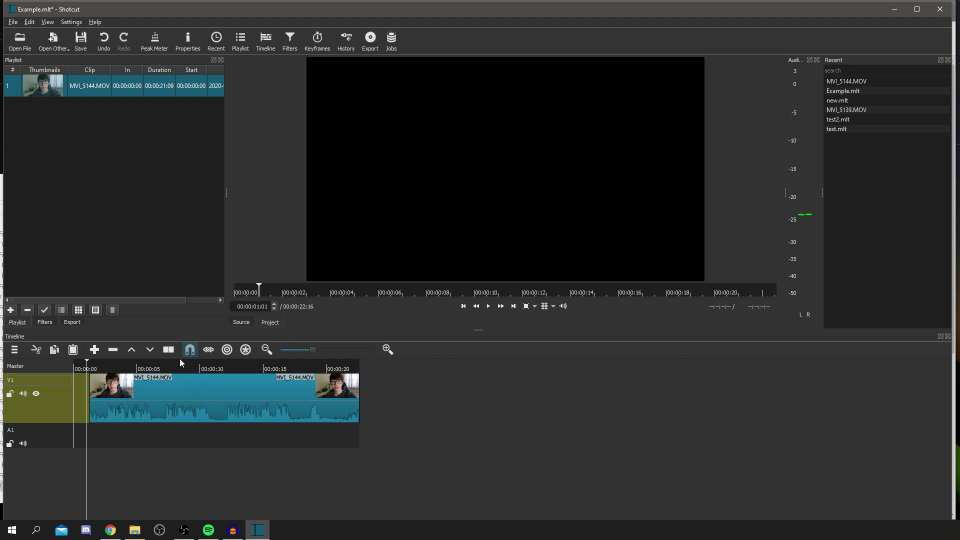
drag(228, 396, 189, 391)
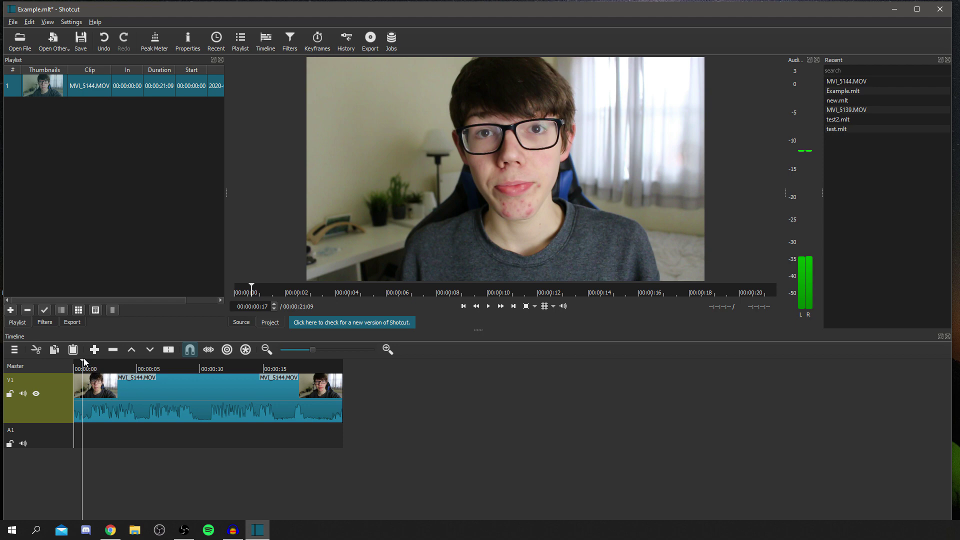
key(XF86AudioLowerVolume)
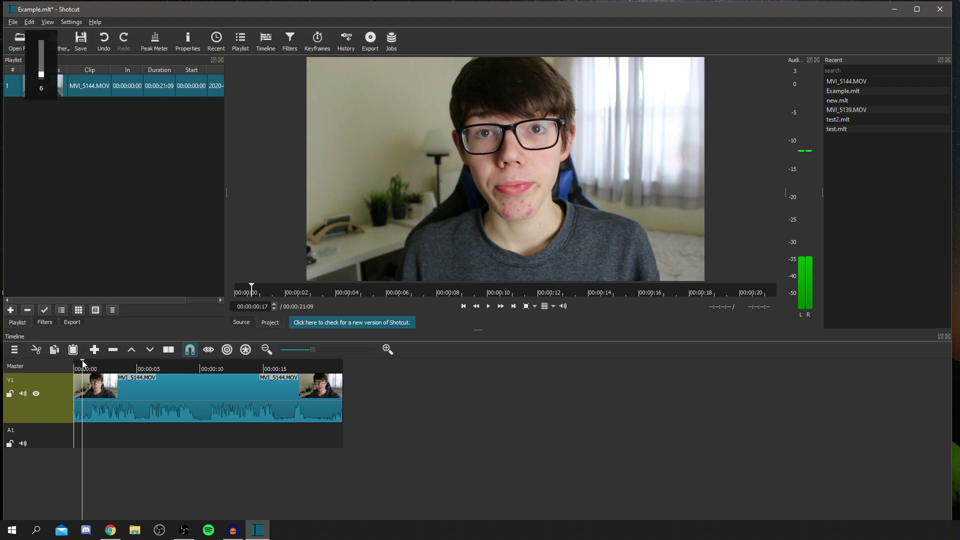
mouse_move(82, 363)
mouse_down()
mouse_move(91, 362)
mouse_move(70, 370)
mouse_up()
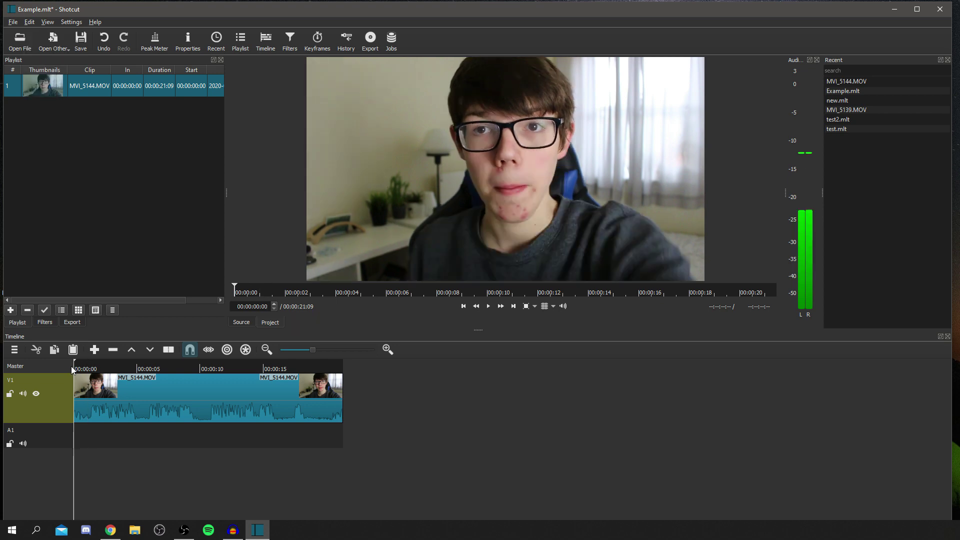
key(space)
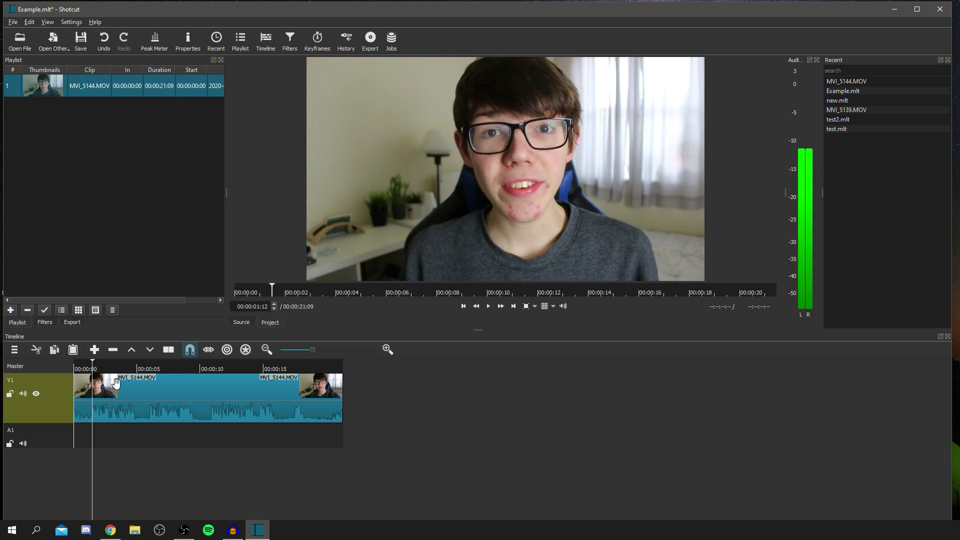
click(93, 363)
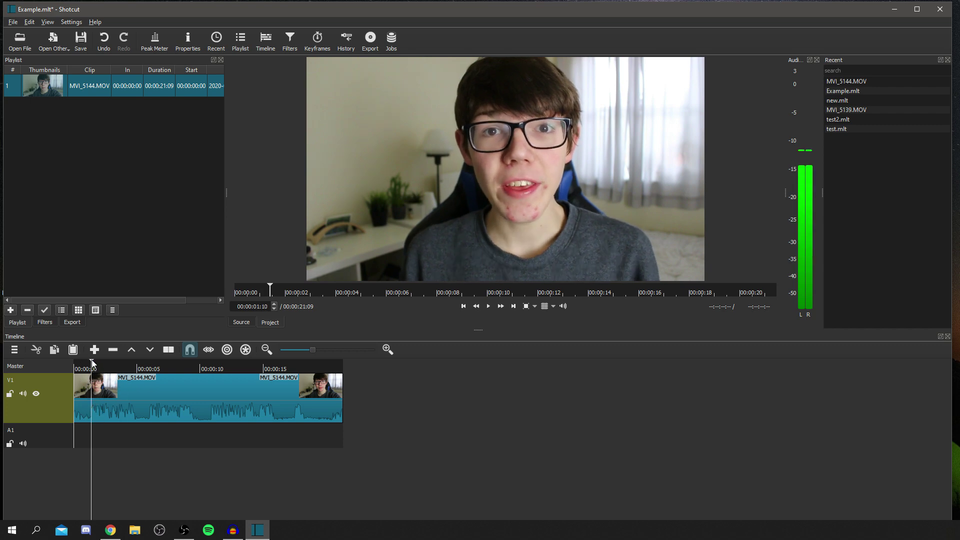
click(87, 388)
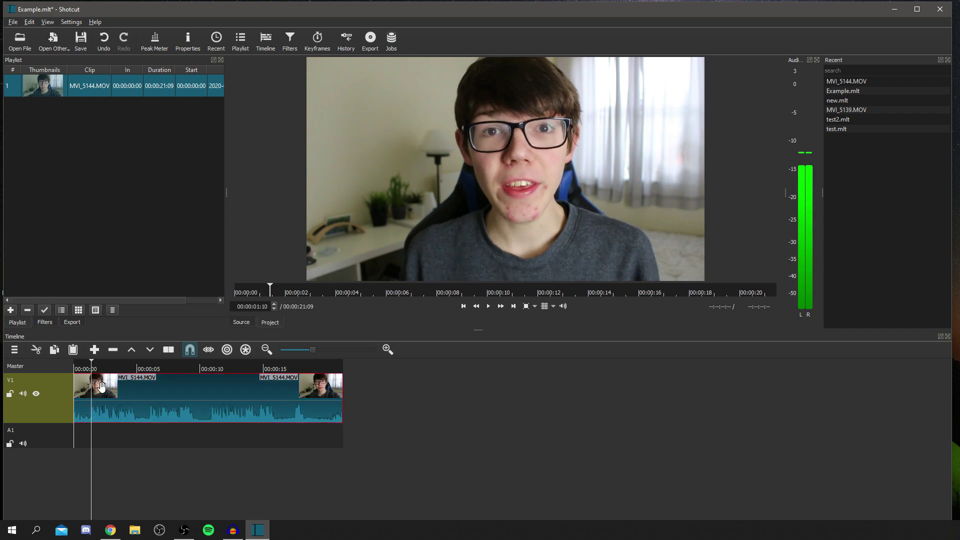
Split off and remove the opening piece, moving the rest to 00:00:00 so the edit runs 00:00:19:24.
key(s)
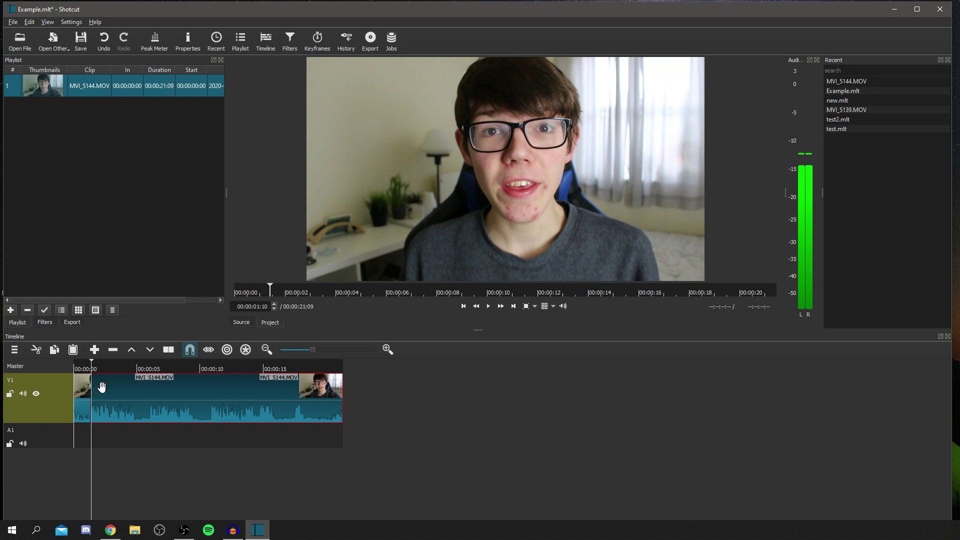
click(87, 383)
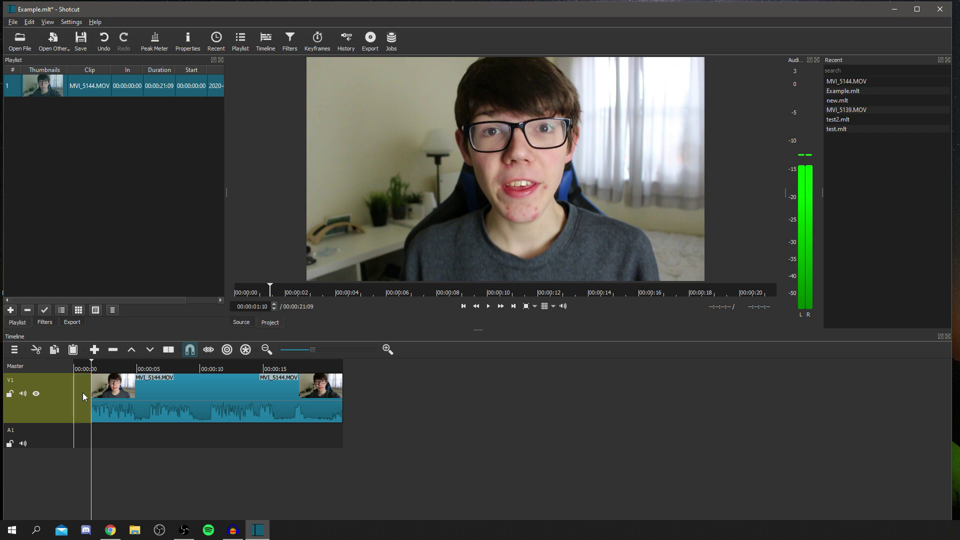
drag(107, 393, 48, 364)
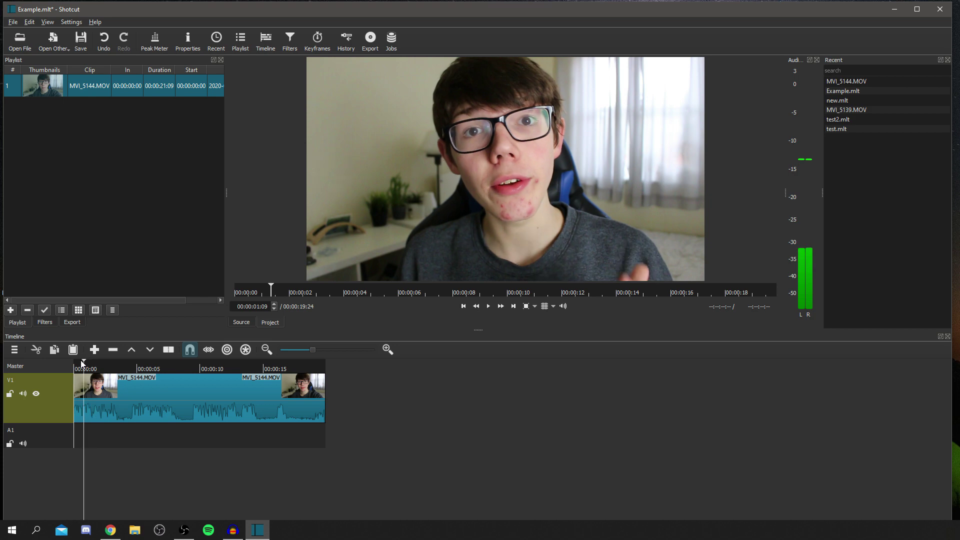
key(space)
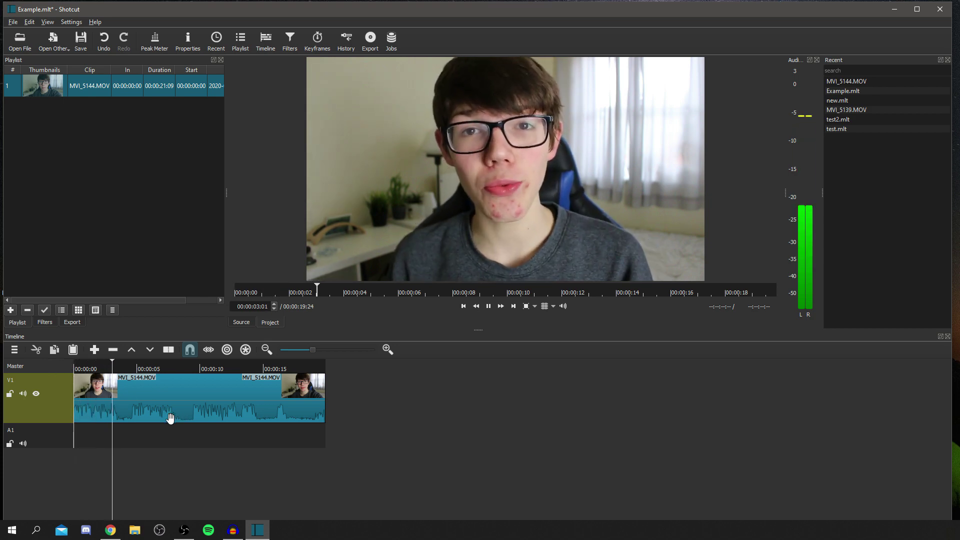
key(space)
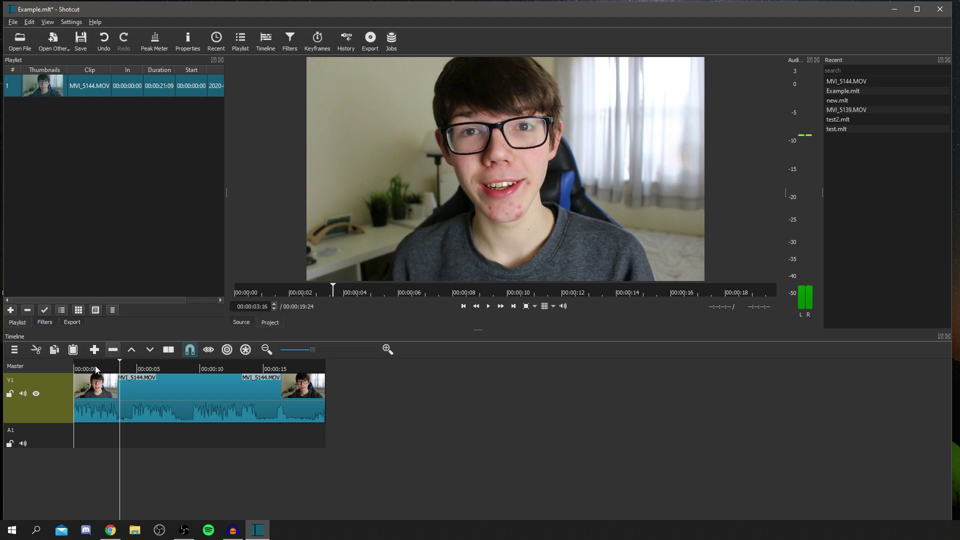
Split out the first unwanted pause and delete the gap it leaves.
click(119, 387)
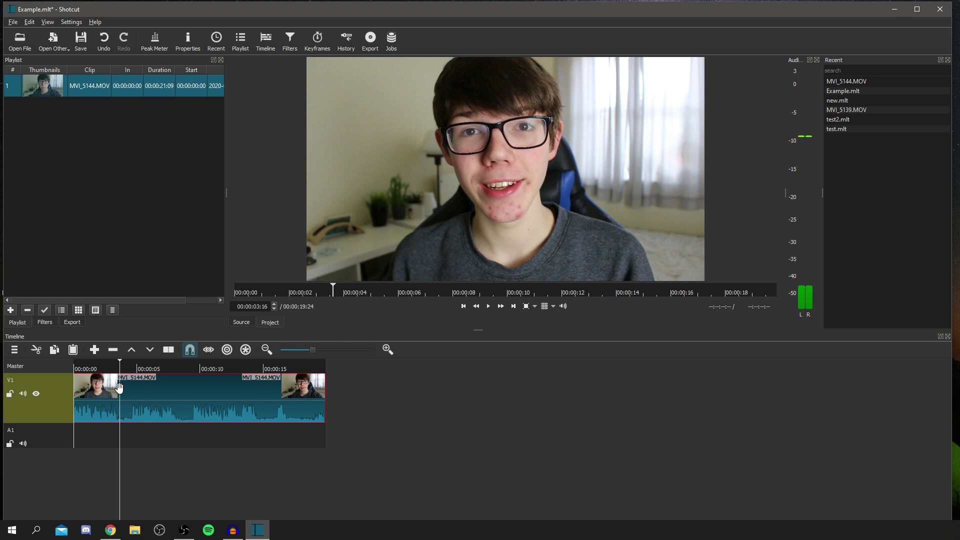
key(s)
key(space)
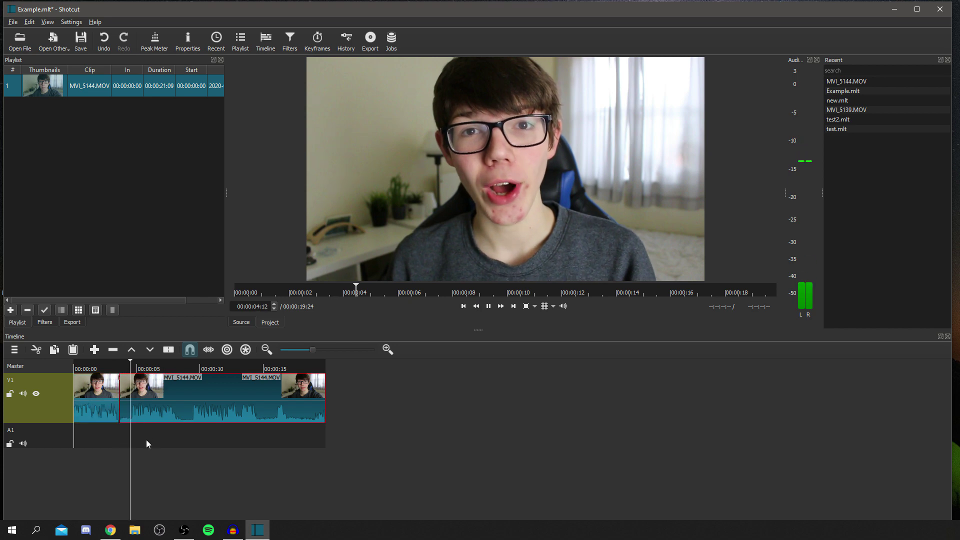
key(space)
drag(120, 396, 133, 396)
click(123, 389)
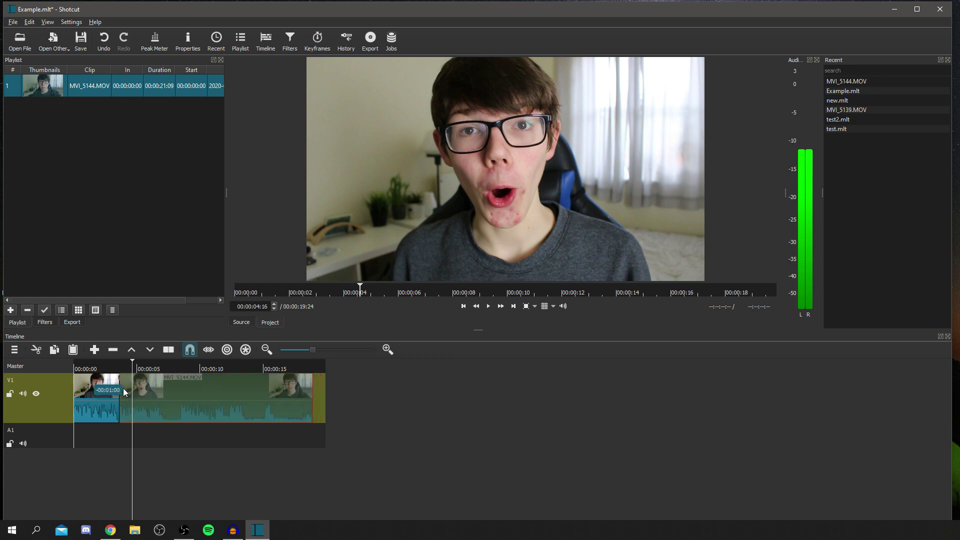
key(Delete)
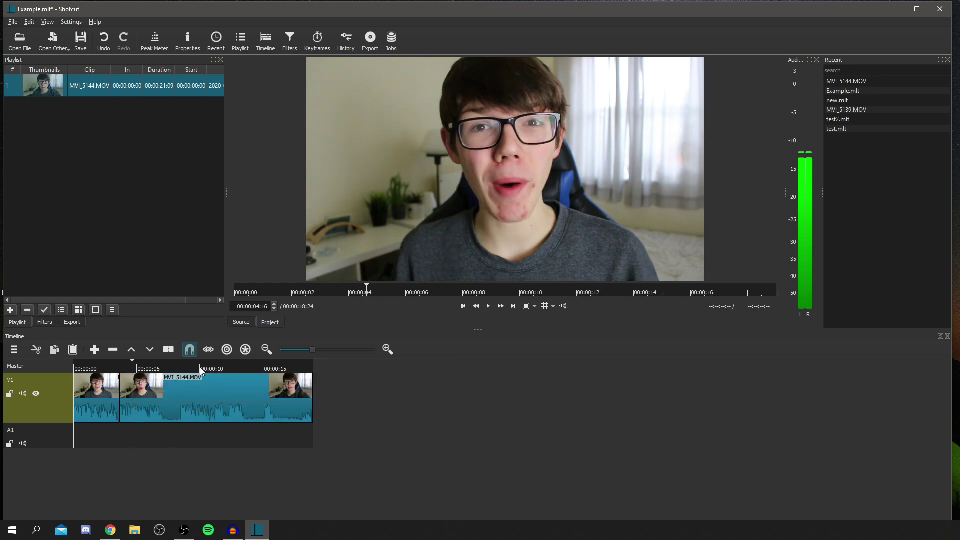
drag(311, 386, 334, 382)
Cut out the second unwanted stretch and close the gap, bringing the edit to 00:00:17:23.
key(space)
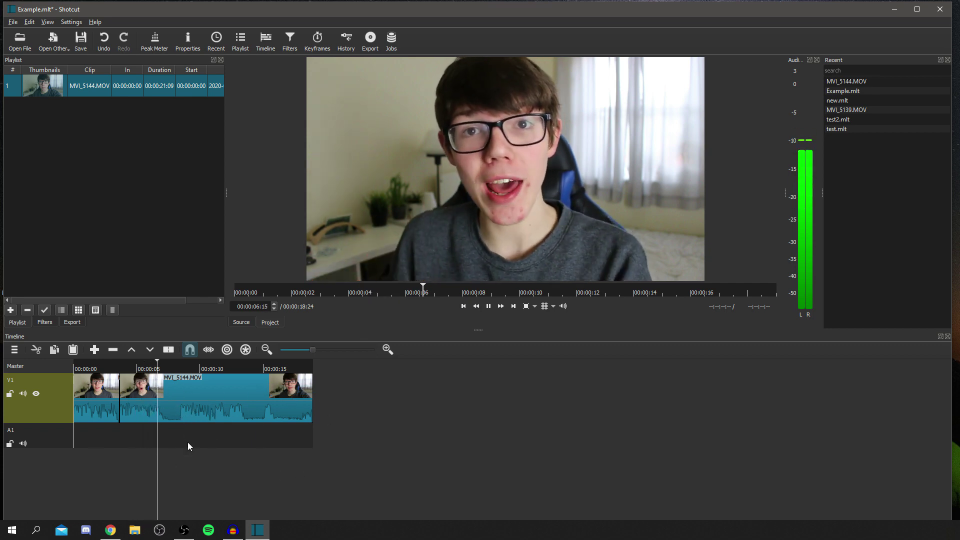
key(space)
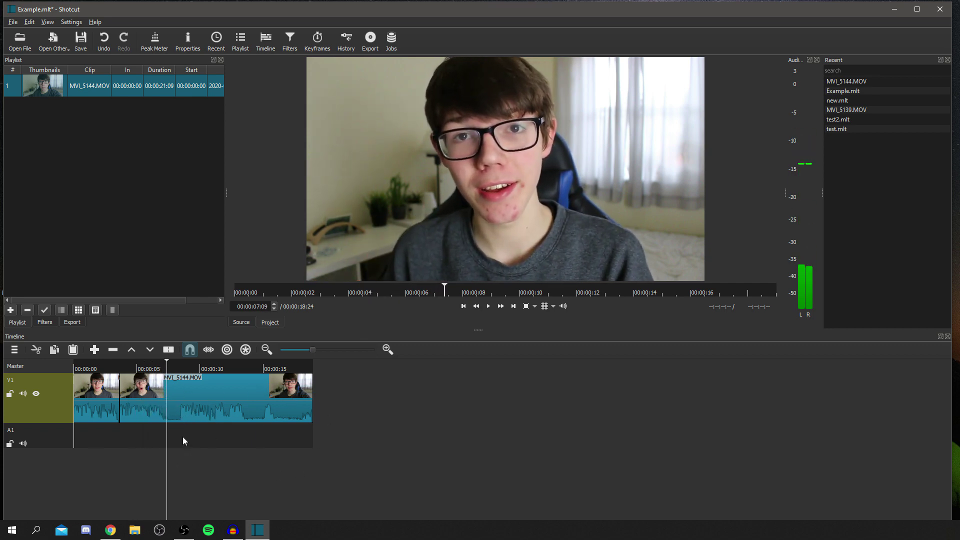
click(167, 393)
key(s)
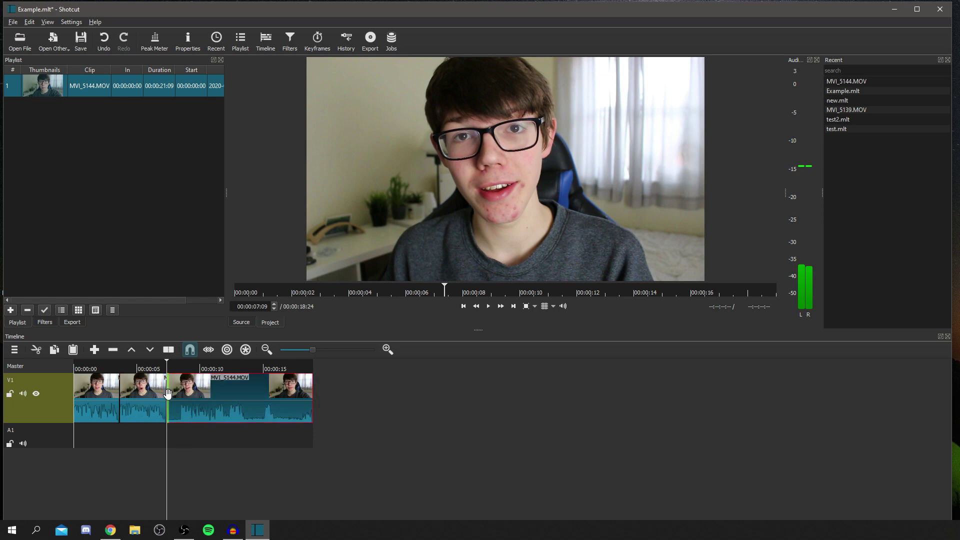
key(space)
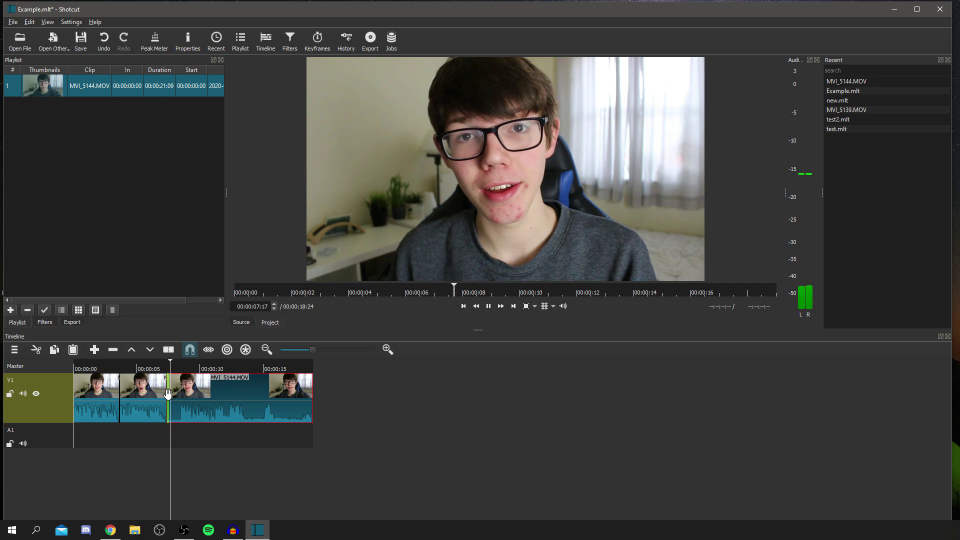
drag(182, 362, 179, 379)
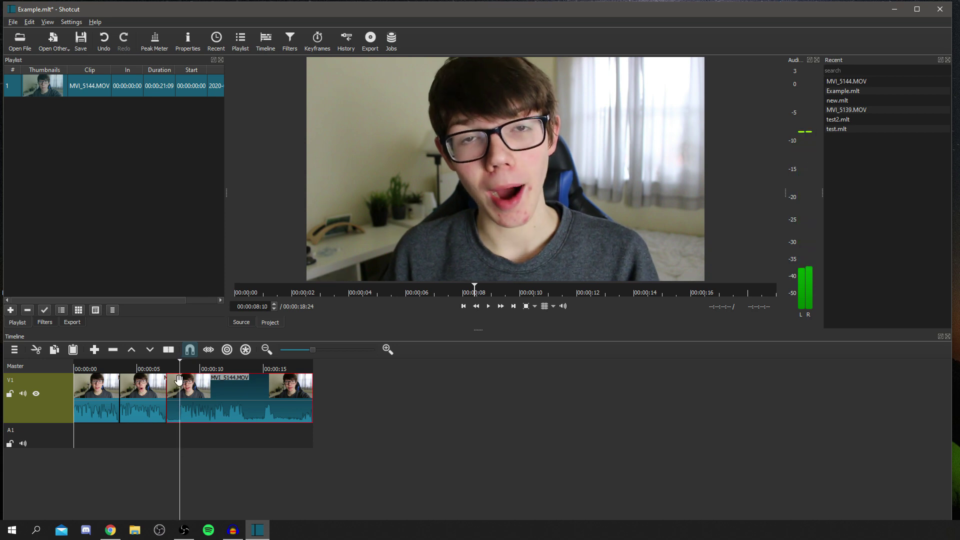
key(s)
click(173, 390)
key(z)
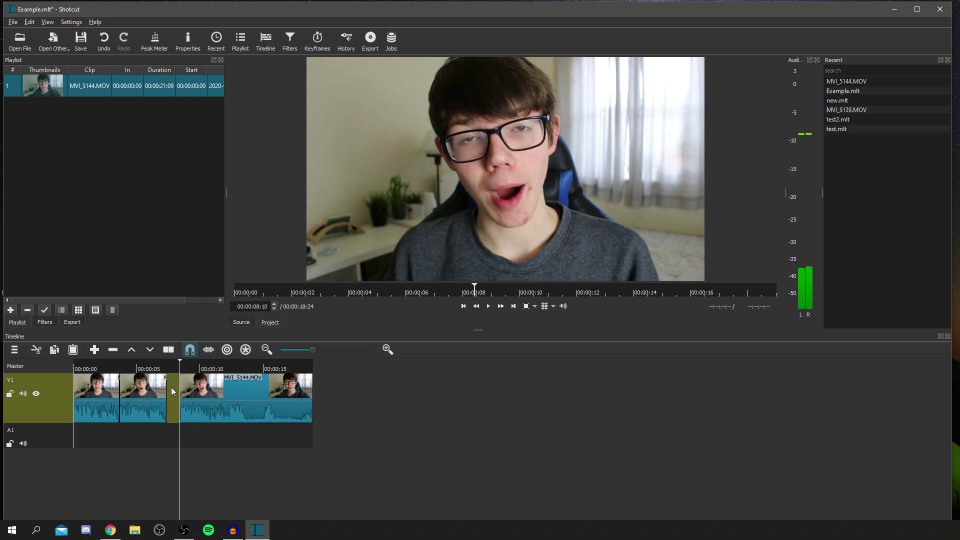
click(173, 391)
key(Delete)
key(space)
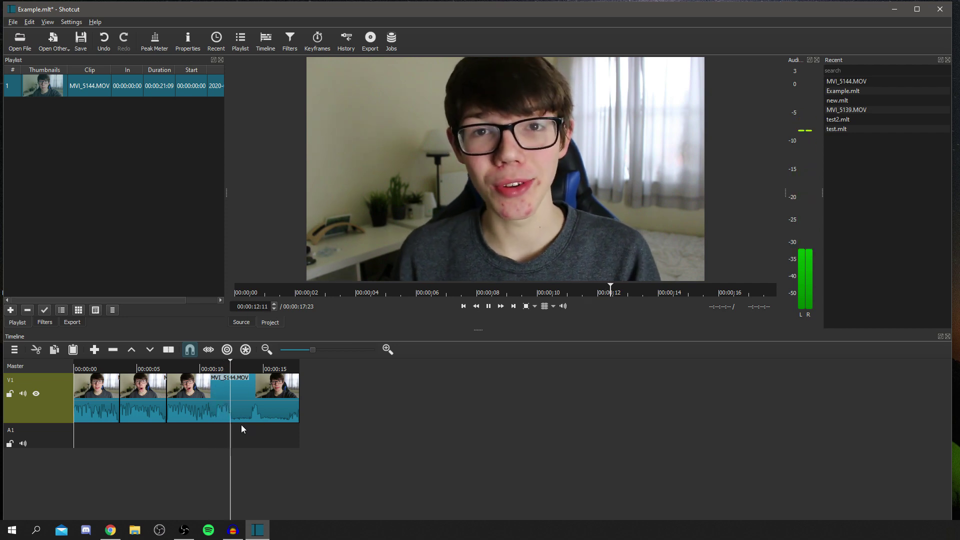
Cut a short unwanted piece from the third clip and slide the last clip left to close the gap.
key(space)
click(235, 382)
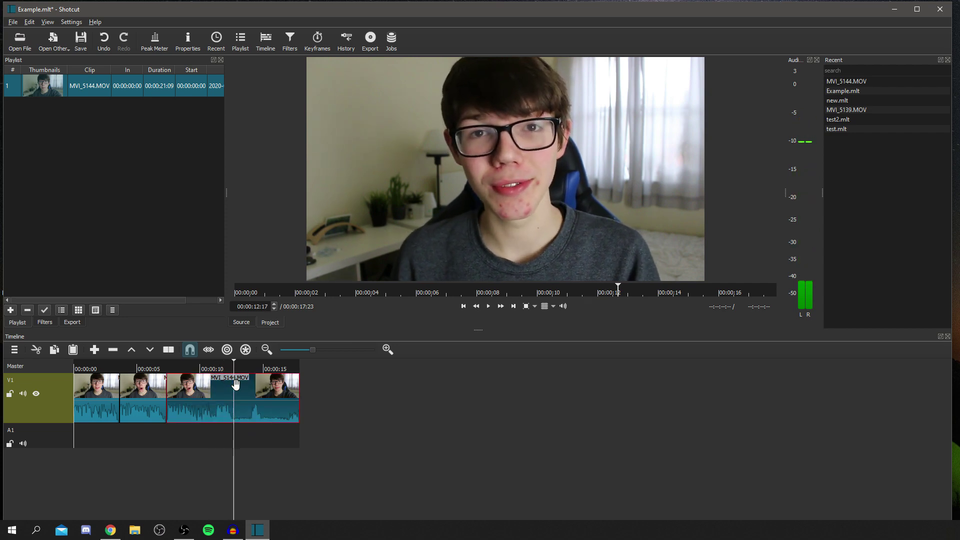
key(s)
key(space)
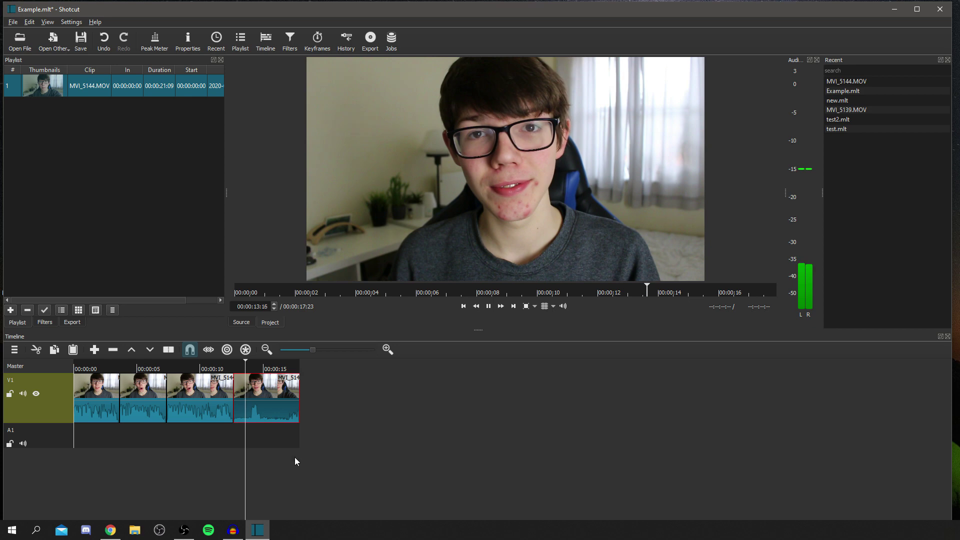
key(space)
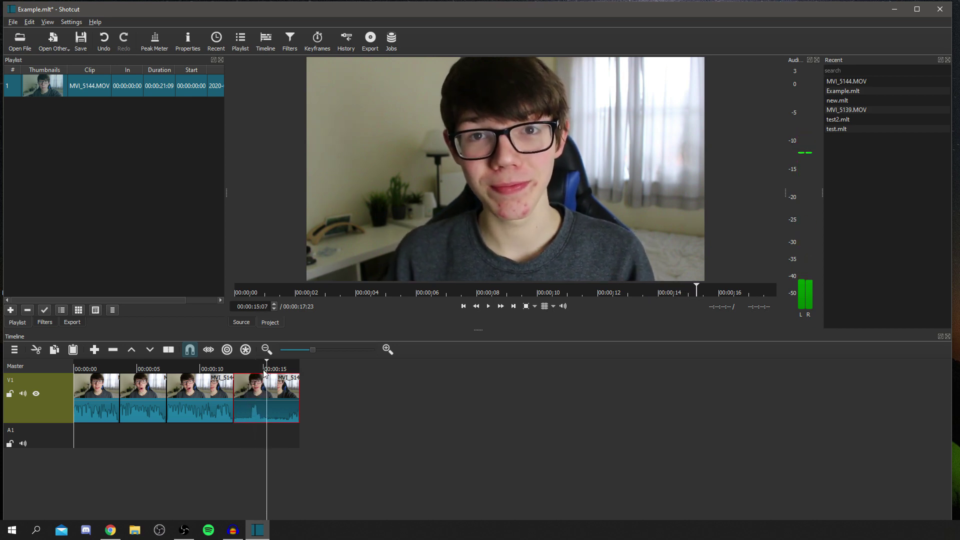
drag(267, 363, 251, 363)
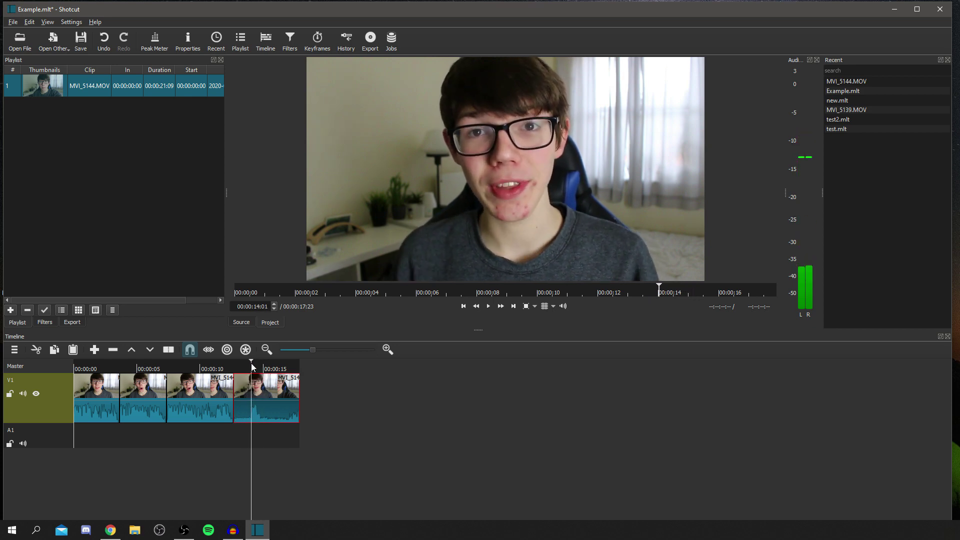
key(s)
click(239, 387)
key(z)
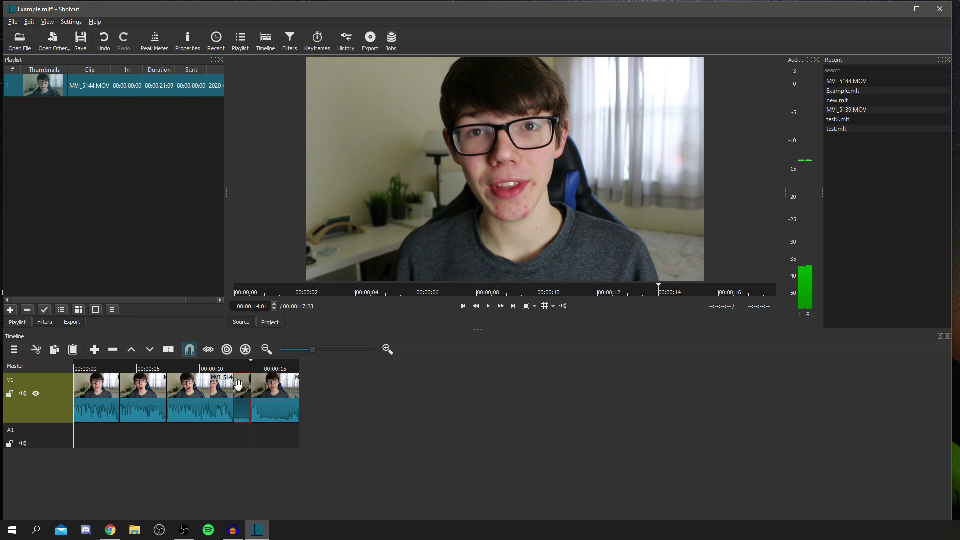
drag(270, 394, 251, 394)
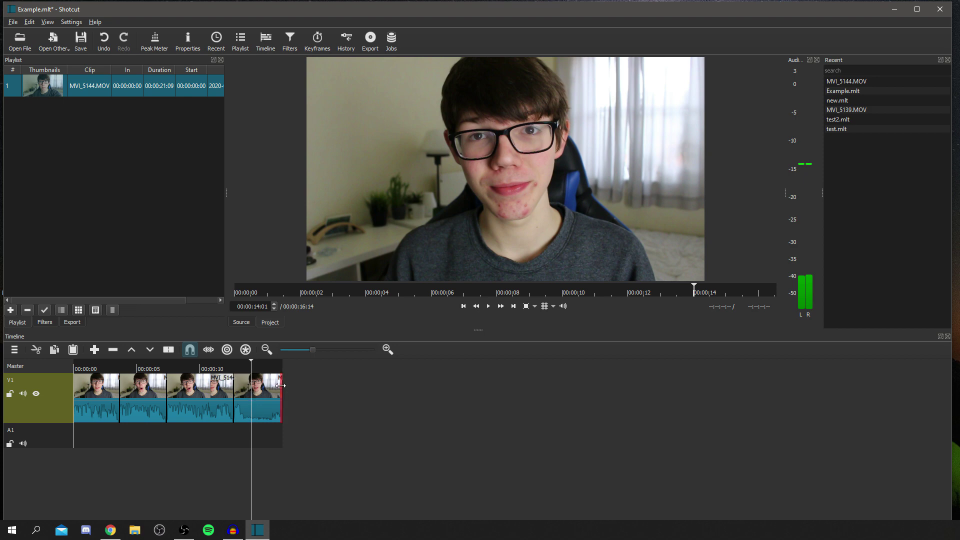
Trim the last clip's end so the edit runs 00:00:13:17, then replay the new ending.
drag(280, 385, 245, 385)
click(230, 365)
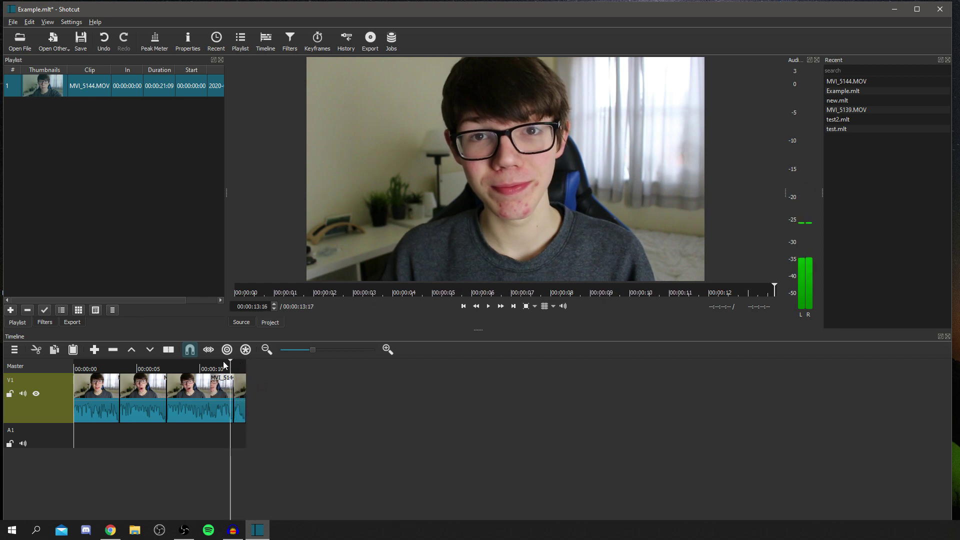
key(space)
Scrub the trimmed edit back to near the start and select the first V1 clip.
drag(244, 366, 203, 370)
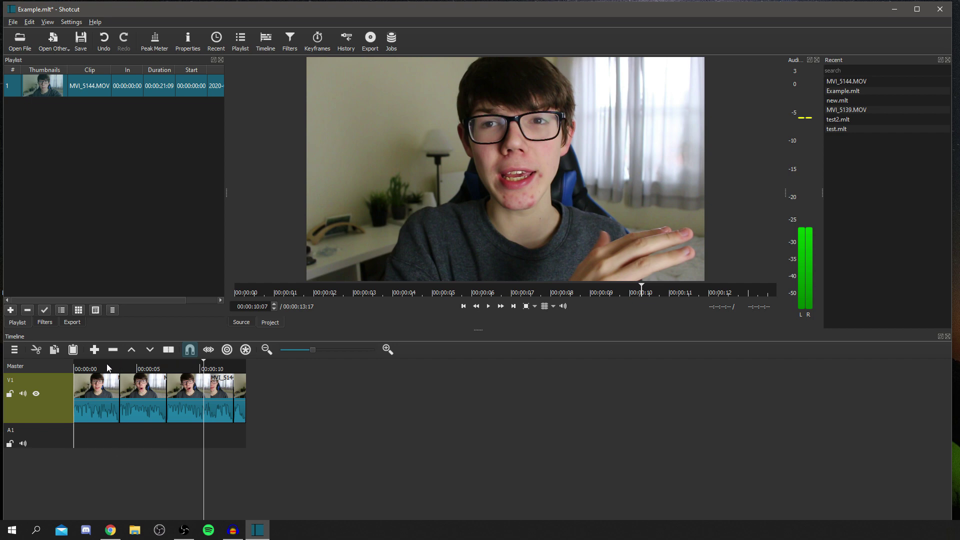
drag(204, 364, 88, 368)
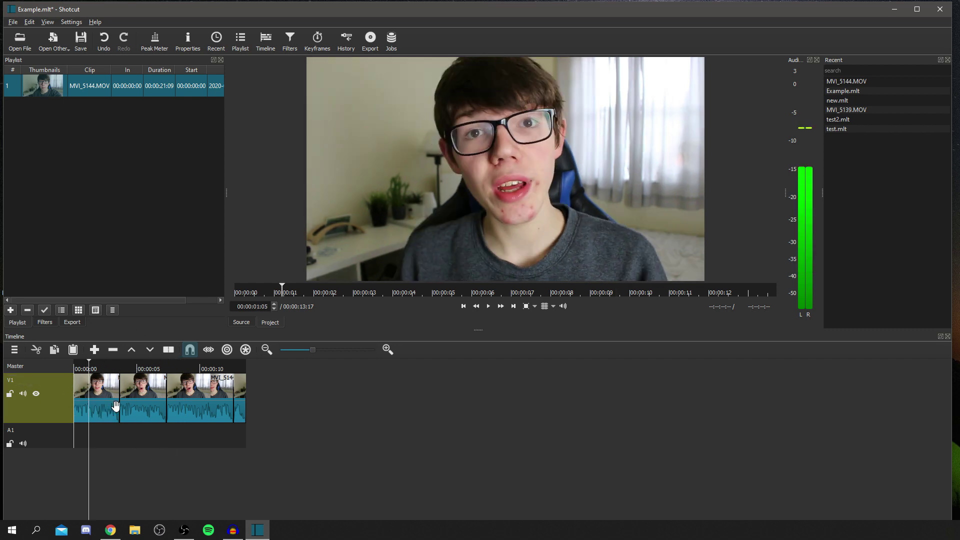
click(106, 395)
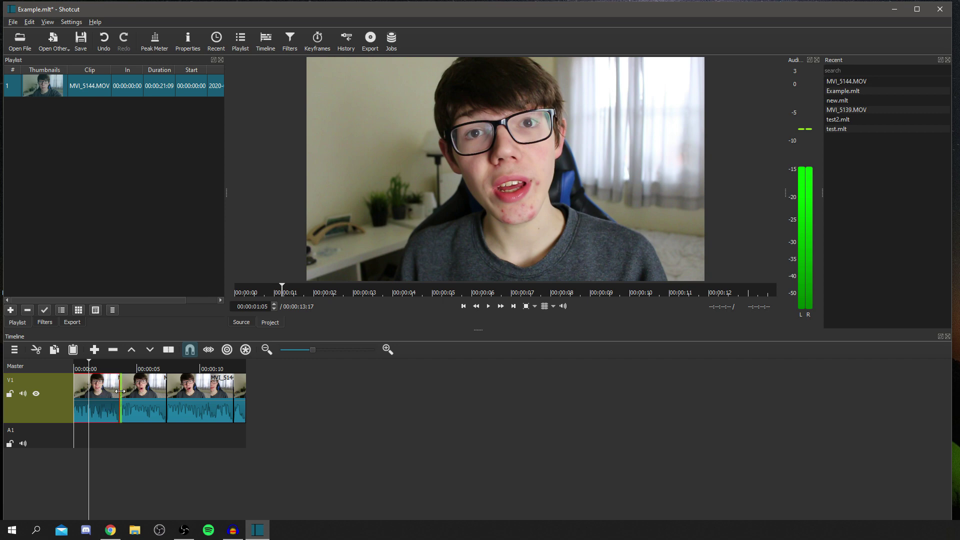
Add a Colour Grading filter to the first clip with midtones 14.8% and shadows 5.3%.
click(45, 323)
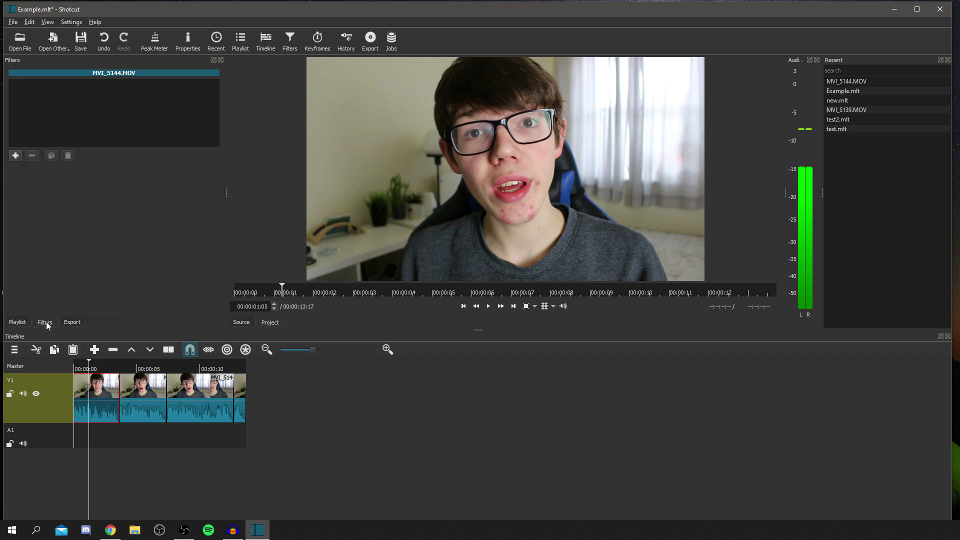
click(16, 155)
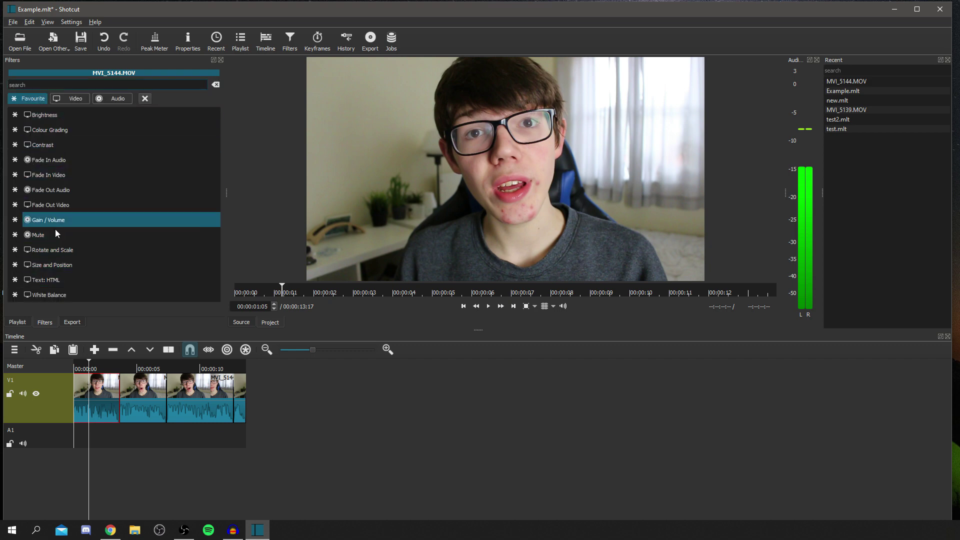
click(45, 131)
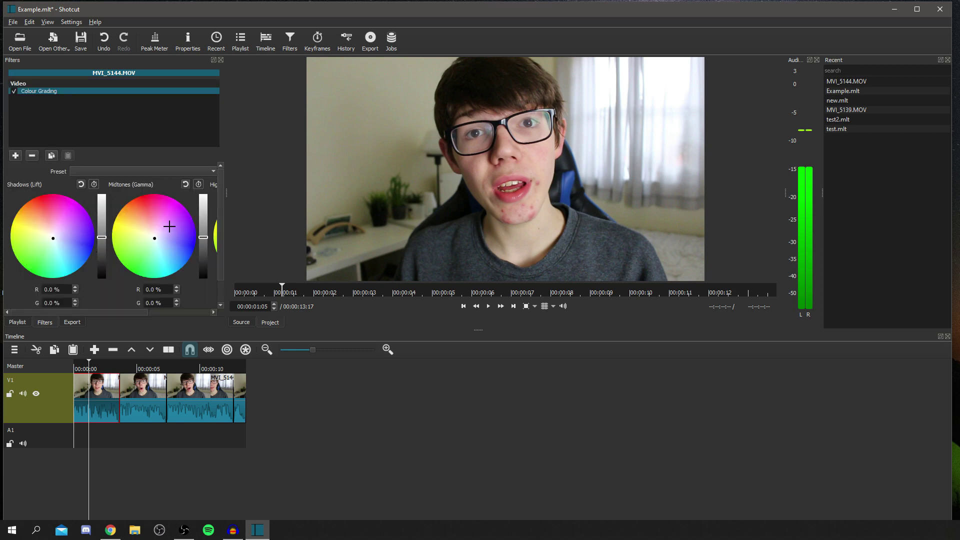
mouse_move(103, 313)
mouse_down()
mouse_move(170, 315)
mouse_move(117, 318)
mouse_up()
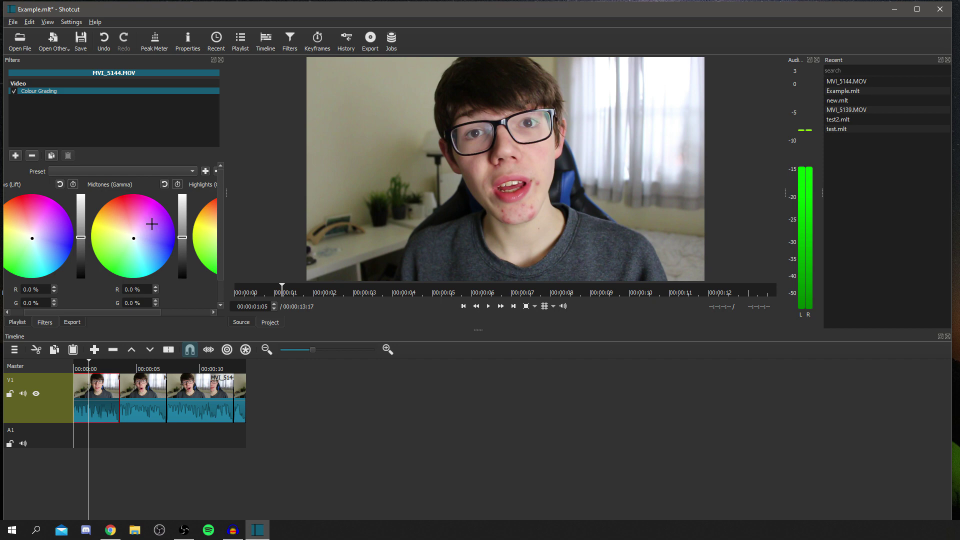
mouse_move(182, 237)
mouse_down()
mouse_move(182, 259)
mouse_move(181, 224)
mouse_up()
drag(182, 224, 182, 230)
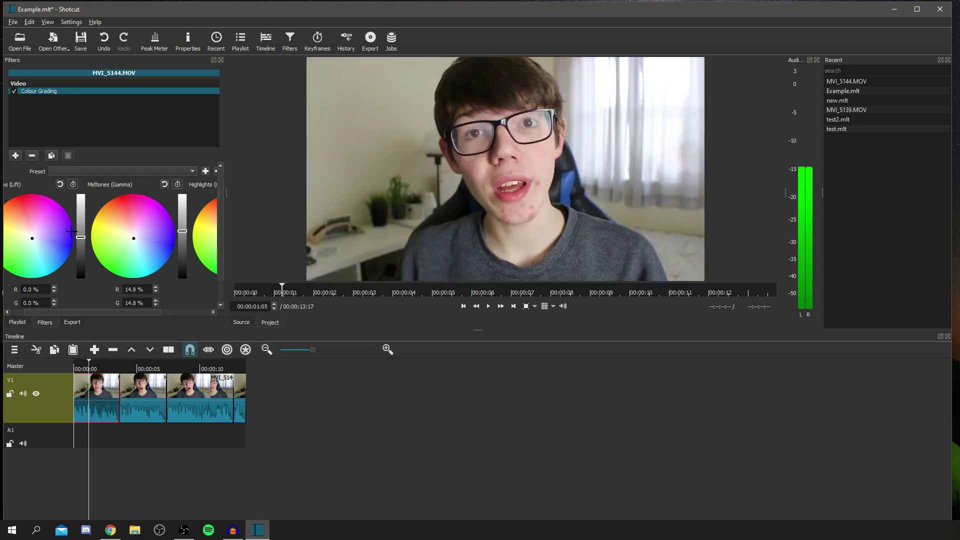
drag(81, 236, 79, 234)
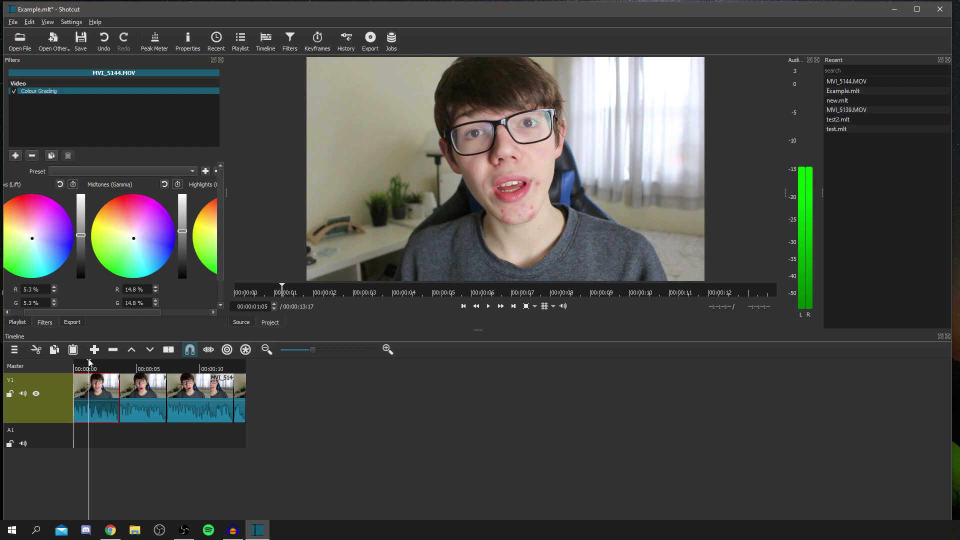
Preview graded frames of the first clip between about two and six seconds.
click(157, 446)
click(144, 428)
click(114, 445)
click(151, 447)
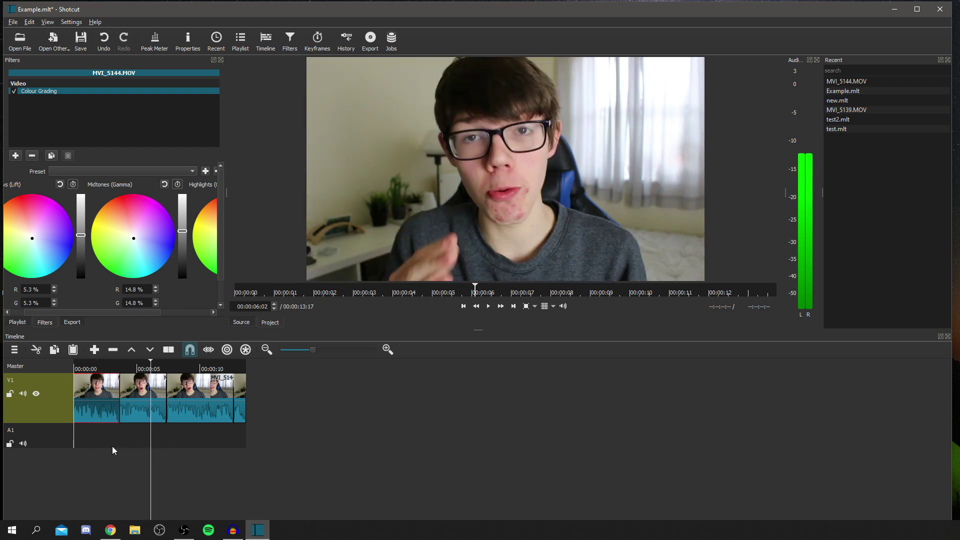
click(104, 446)
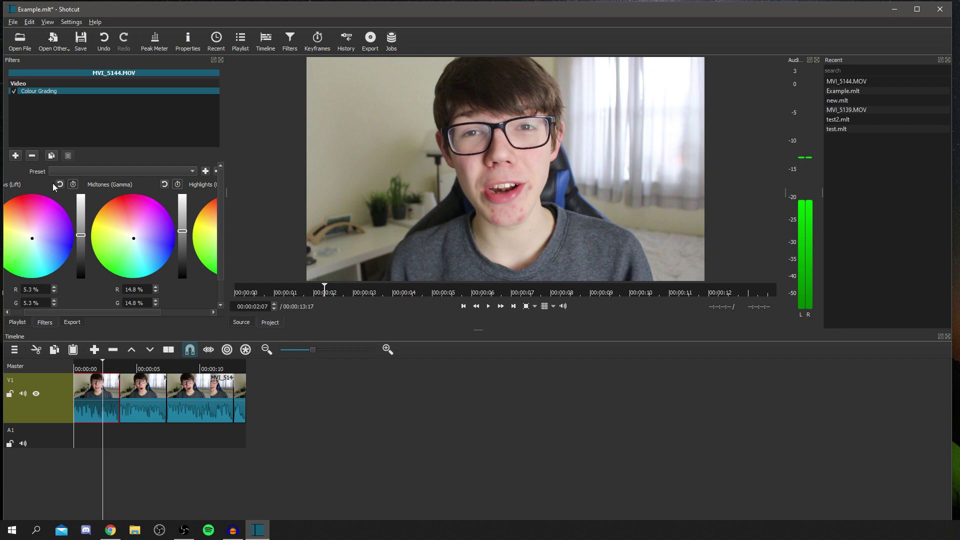
Copy the first clip's Colour Grading and paste it onto the second, third and last clips.
click(51, 156)
click(130, 379)
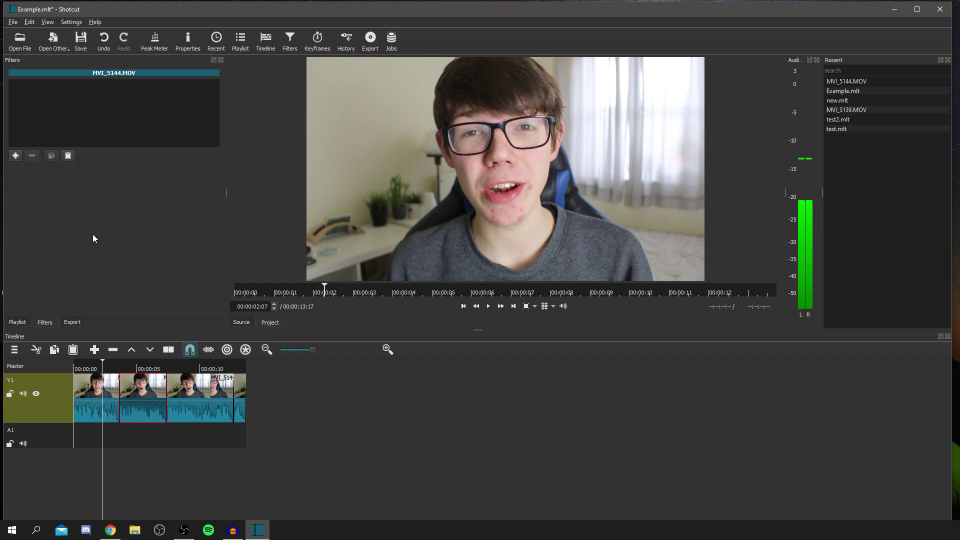
click(68, 156)
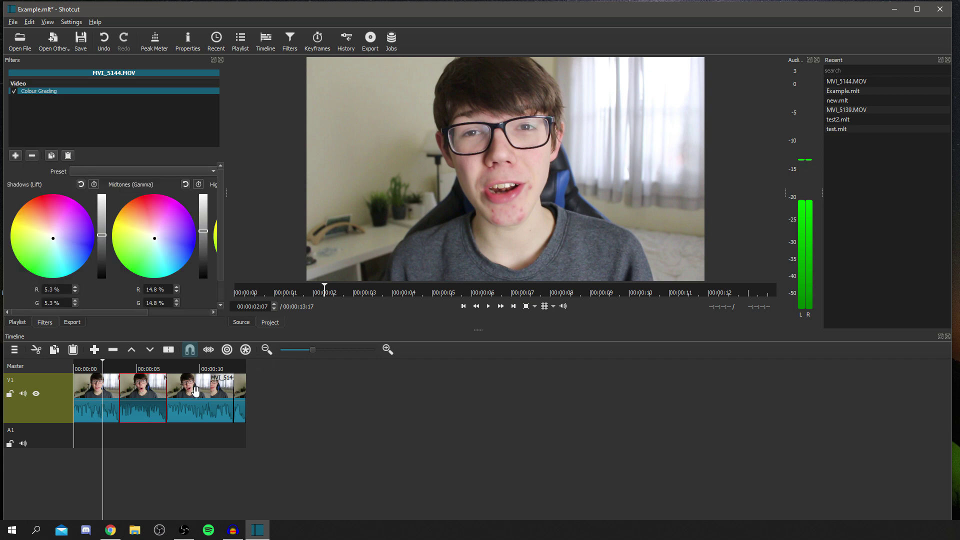
click(195, 392)
click(68, 155)
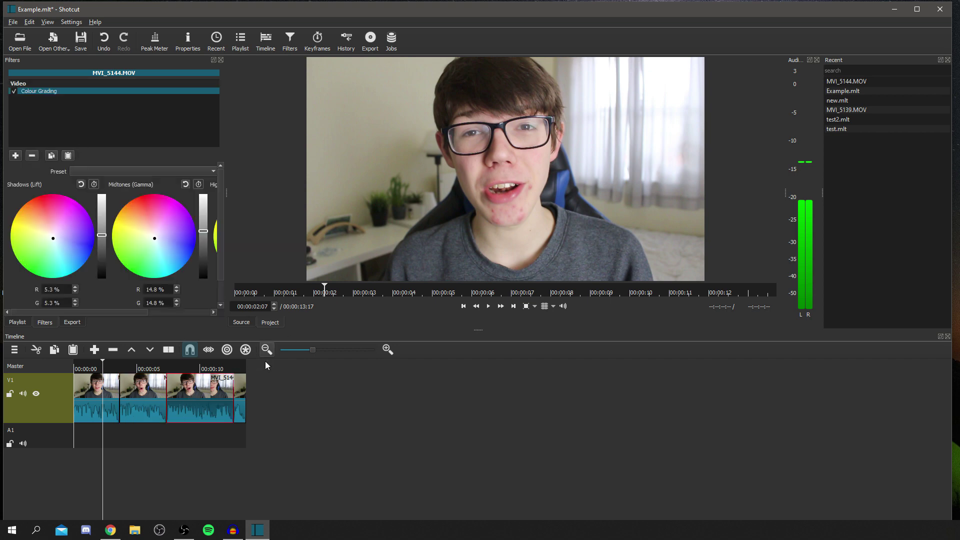
click(241, 390)
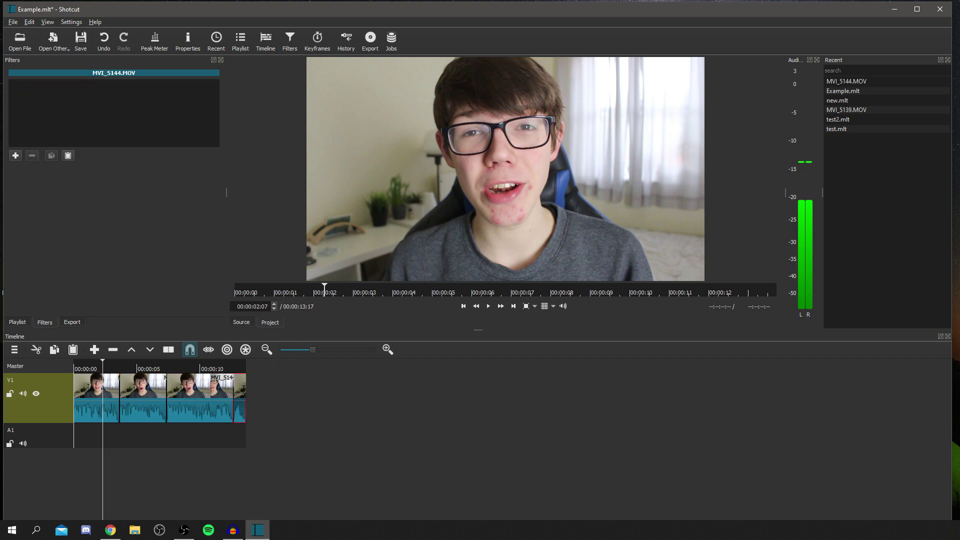
click(68, 156)
Play back the graded edit to check it, then return the playhead to the start.
key(space)
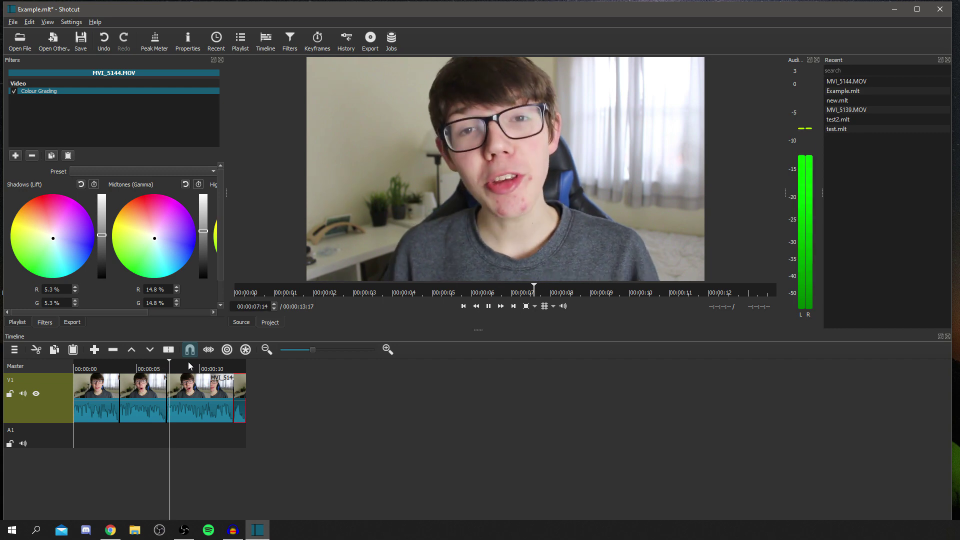
key(space)
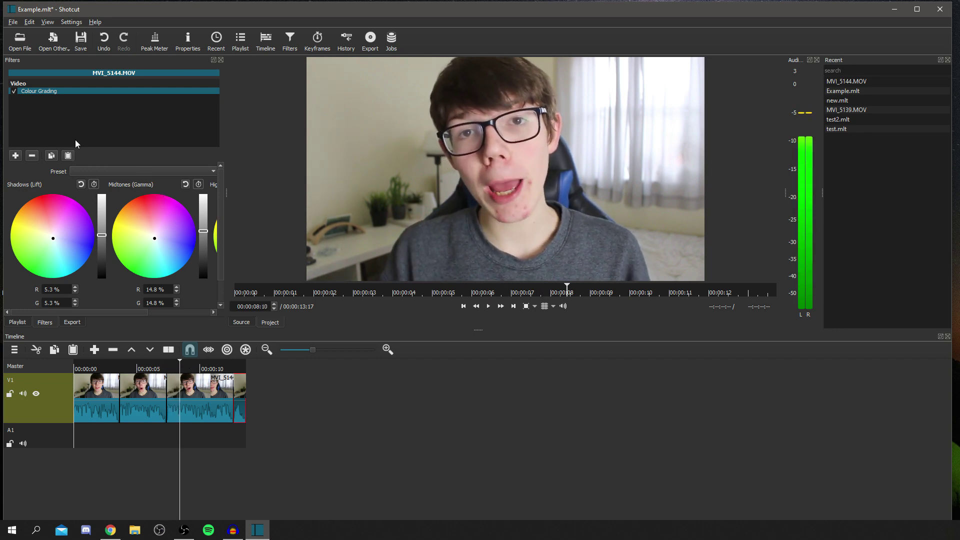
click(16, 156)
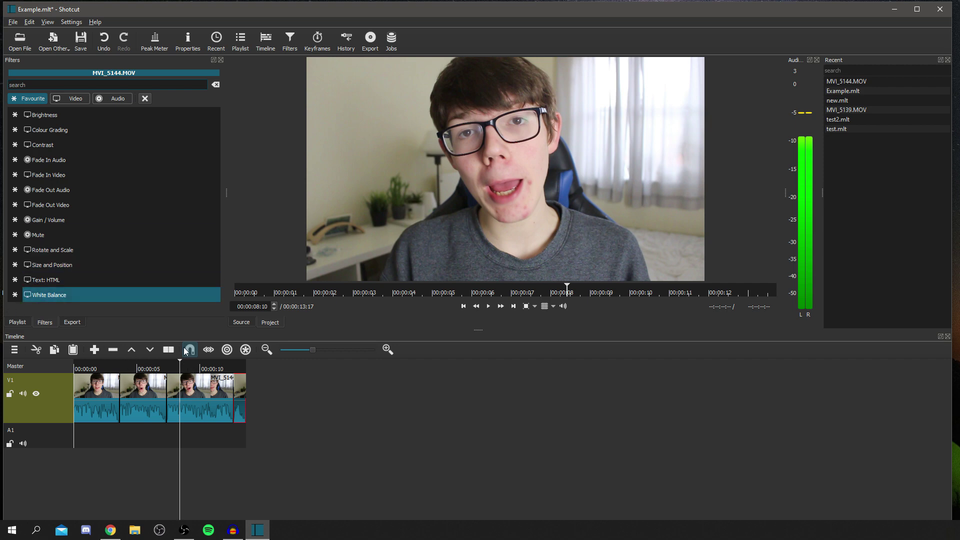
click(82, 429)
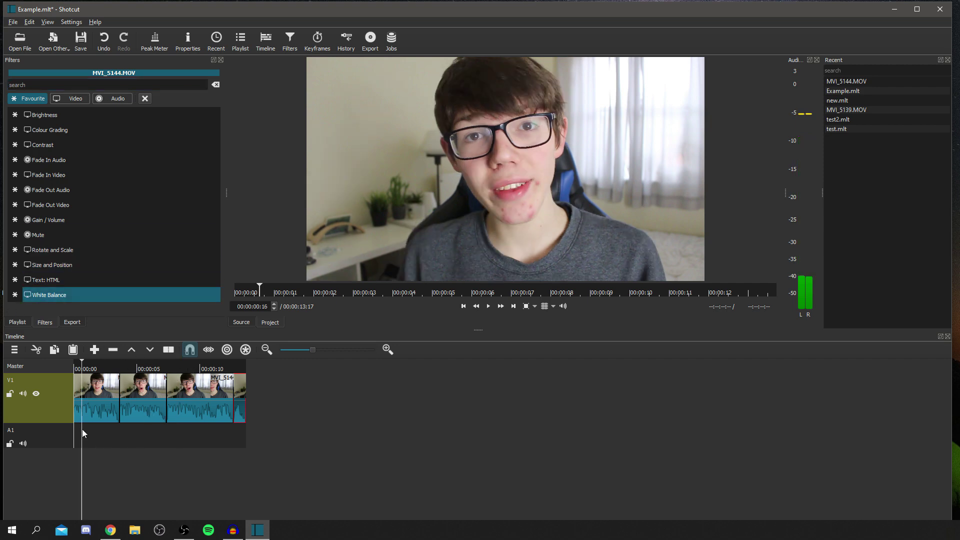
click(75, 363)
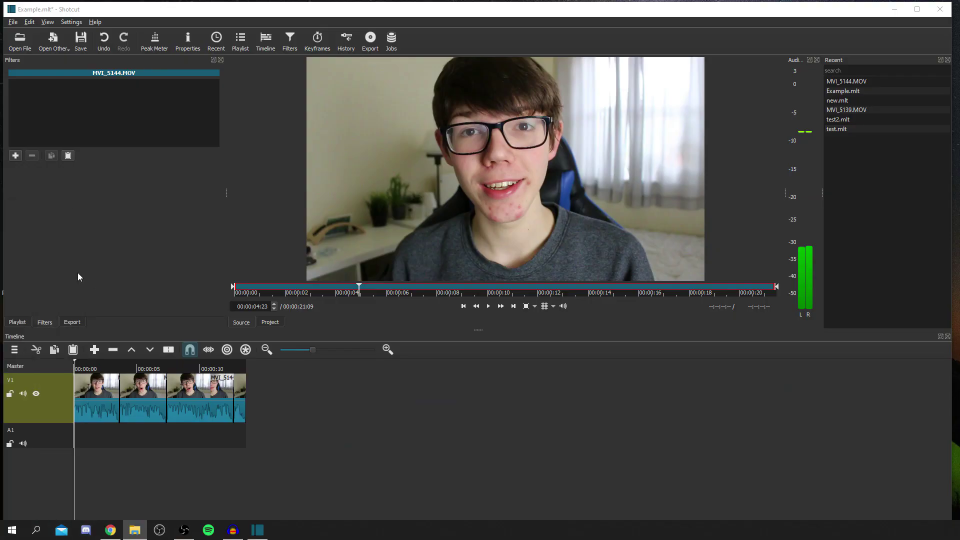
Add Disfigure - Blank NCS Release.mp3 to the project and place it on track A1 from zero.
click(17, 323)
drag(3, 260, 105, 145)
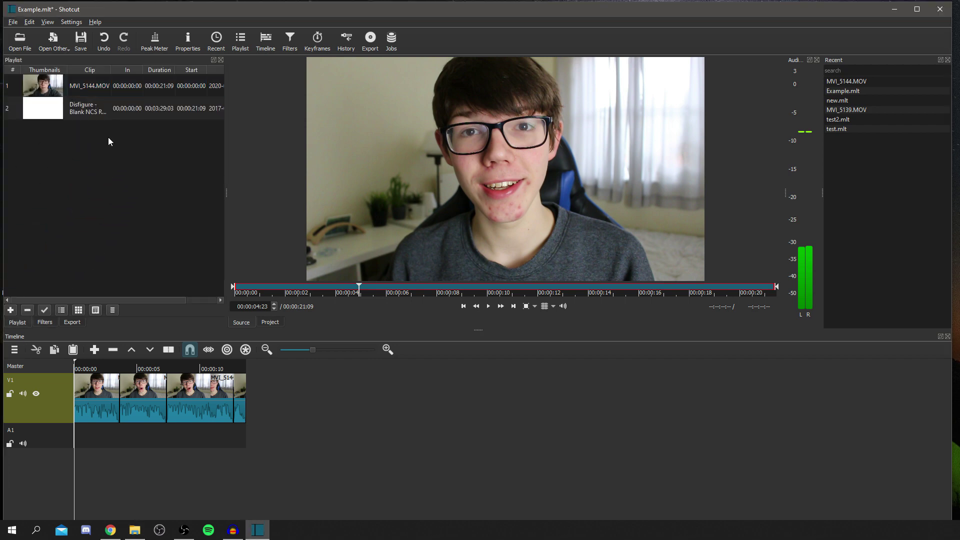
drag(62, 104, 85, 434)
drag(119, 448, 120, 448)
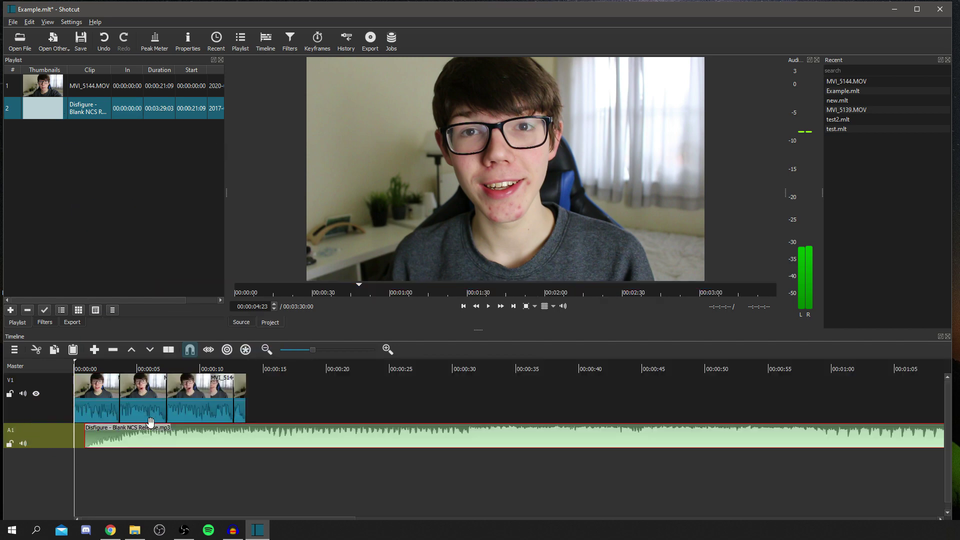
drag(261, 445, 232, 449)
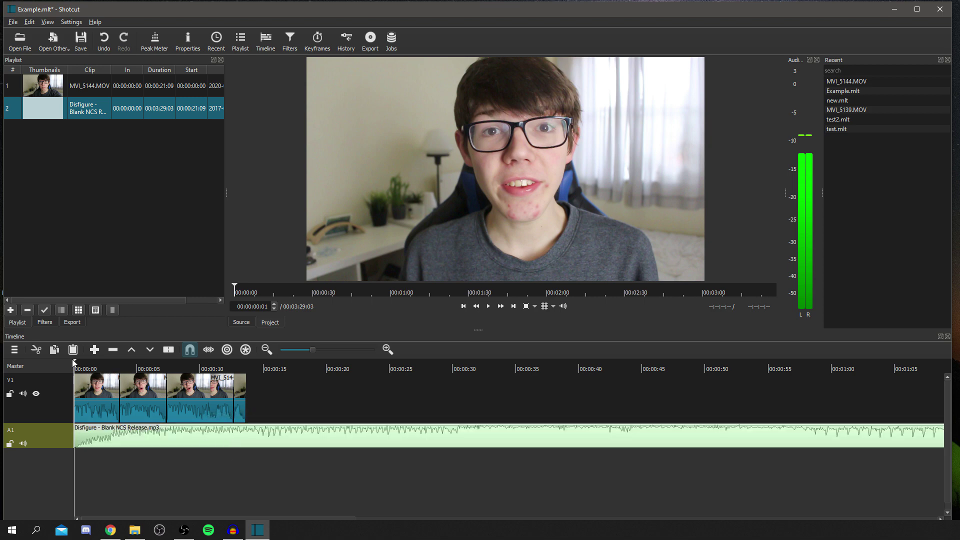
Split the music where the video ends at 00:00:13:18 and delete the leftover part.
drag(75, 363, 247, 370)
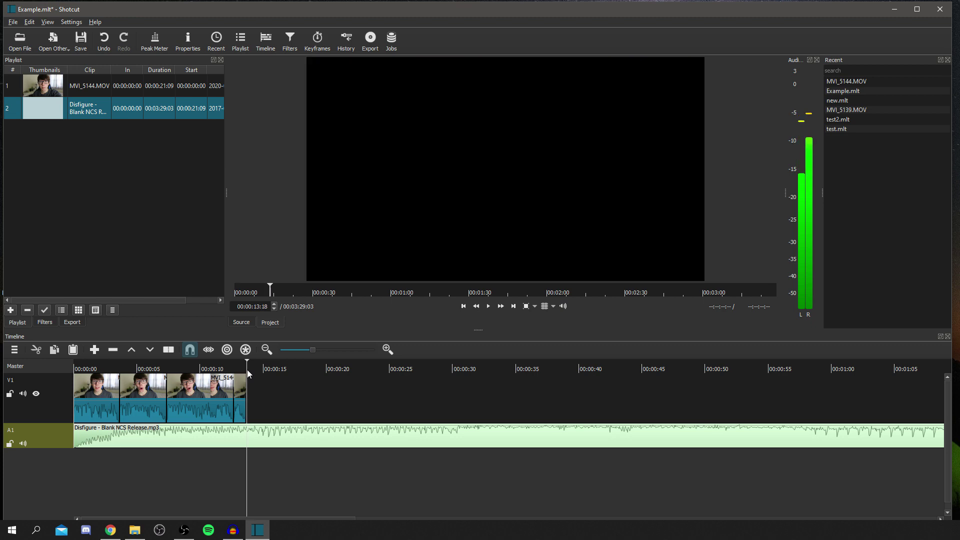
key(s)
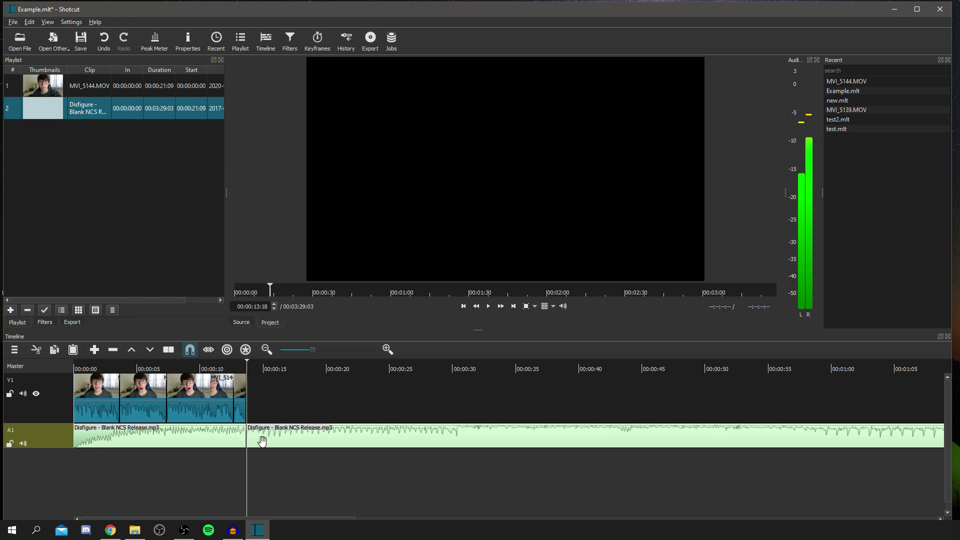
click(261, 441)
key(Delete)
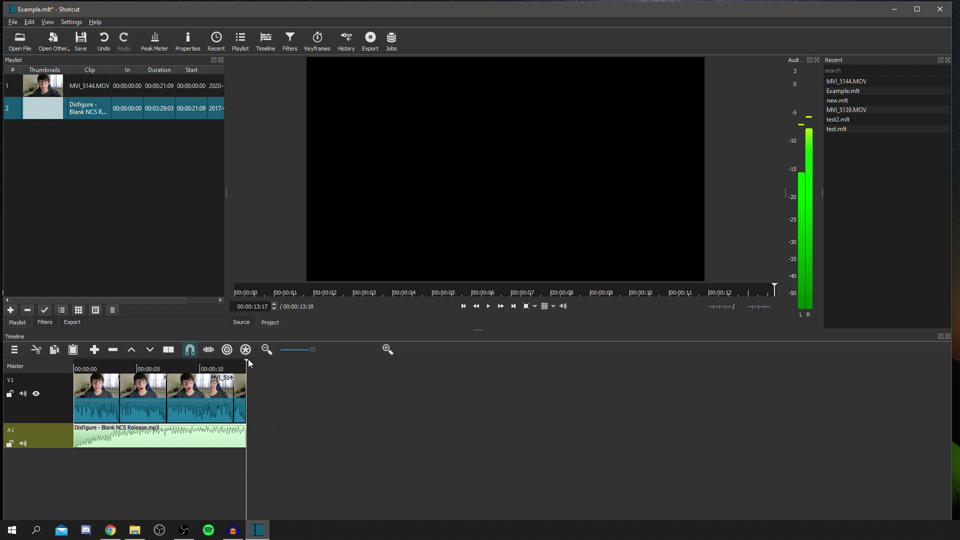
drag(247, 364, 75, 364)
Add a Gain / Volume filter to the music clip at -27.5 dB and play back to check it.
key(space)
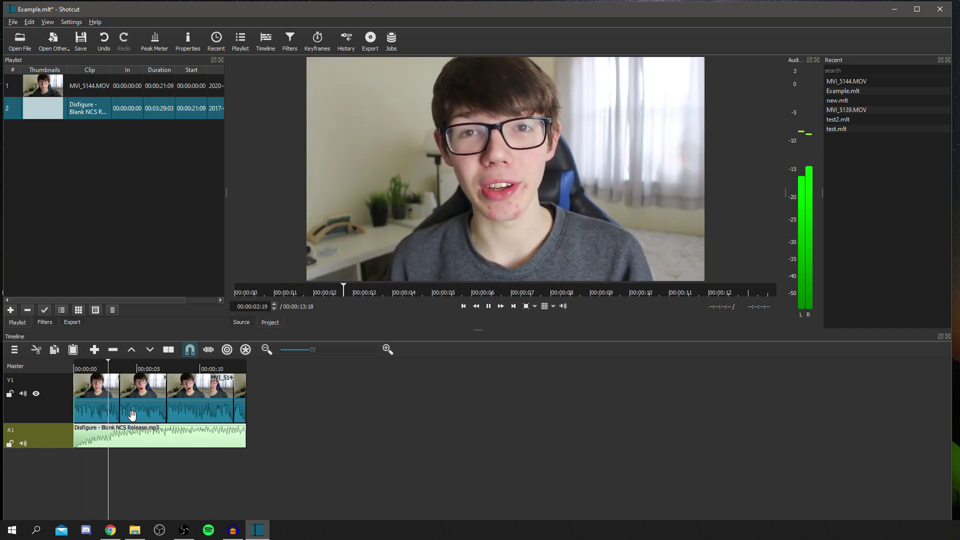
key(space)
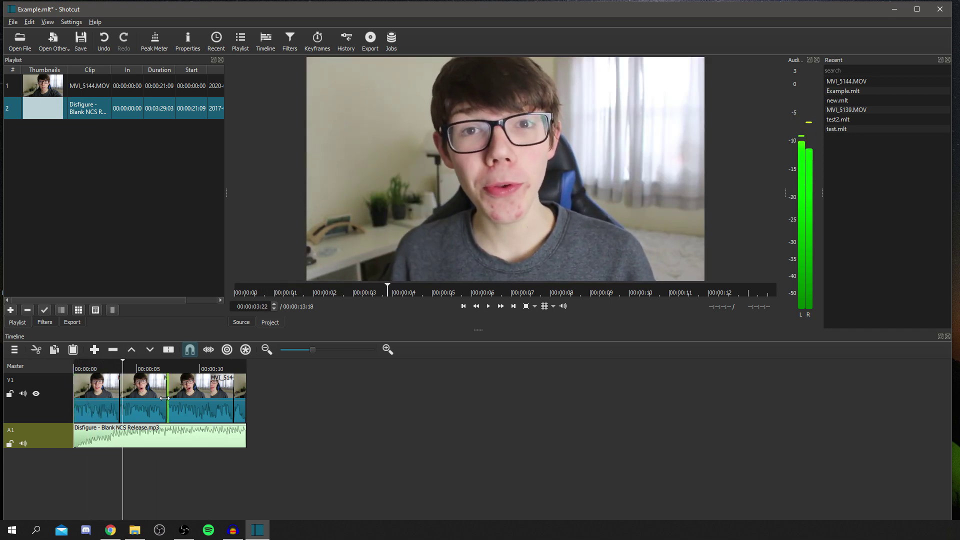
click(131, 441)
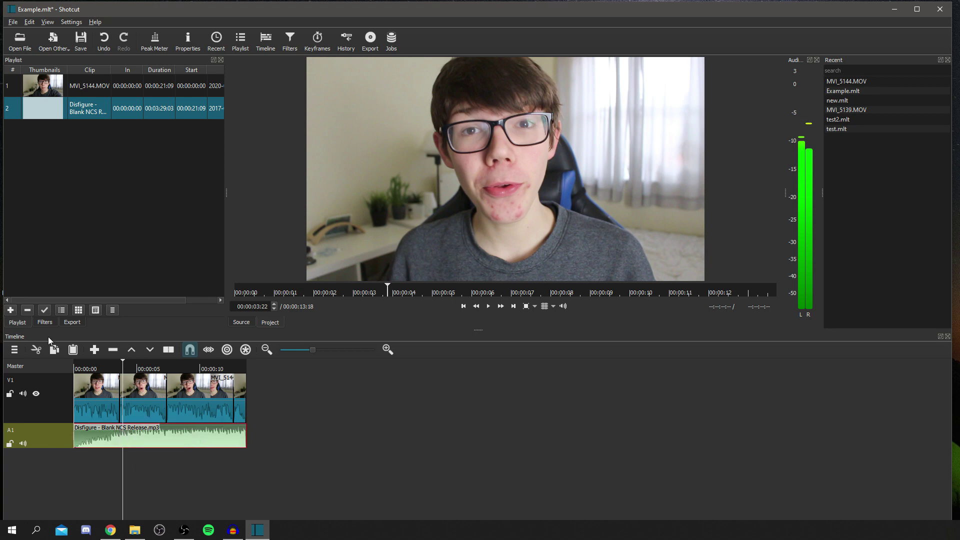
click(44, 323)
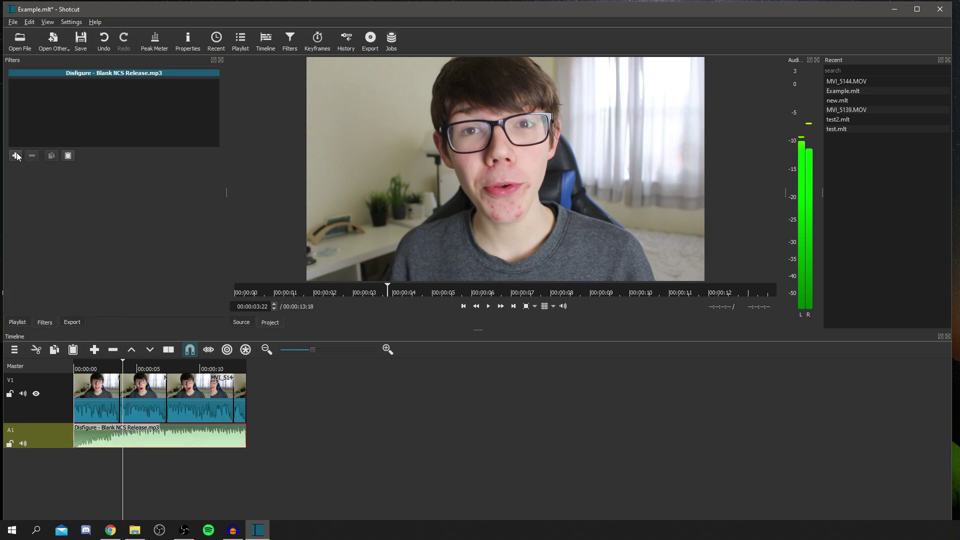
click(17, 155)
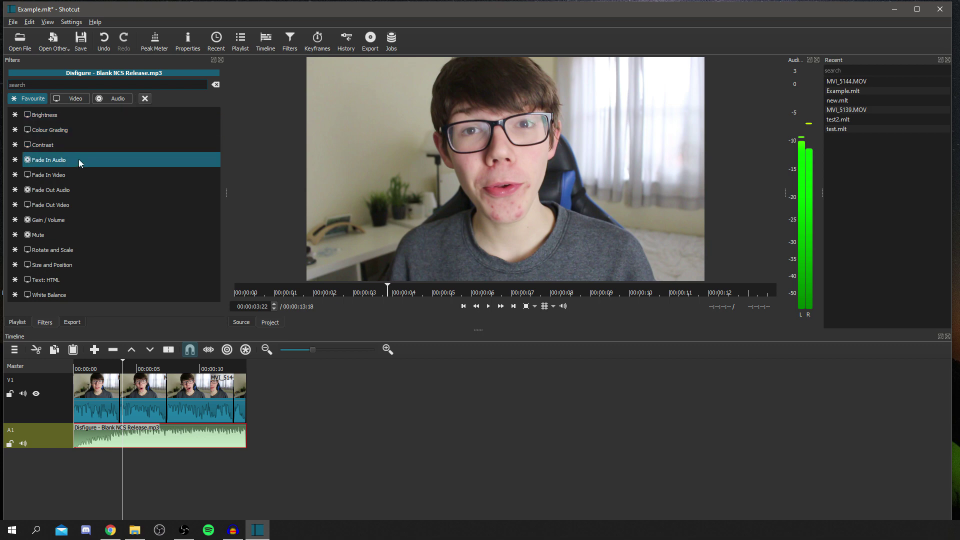
click(62, 221)
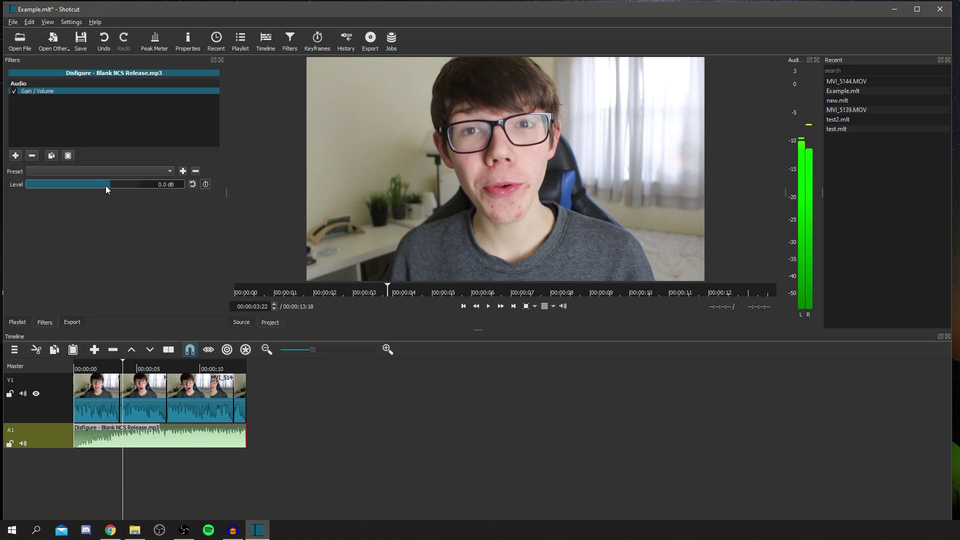
drag(106, 185, 82, 195)
key(space)
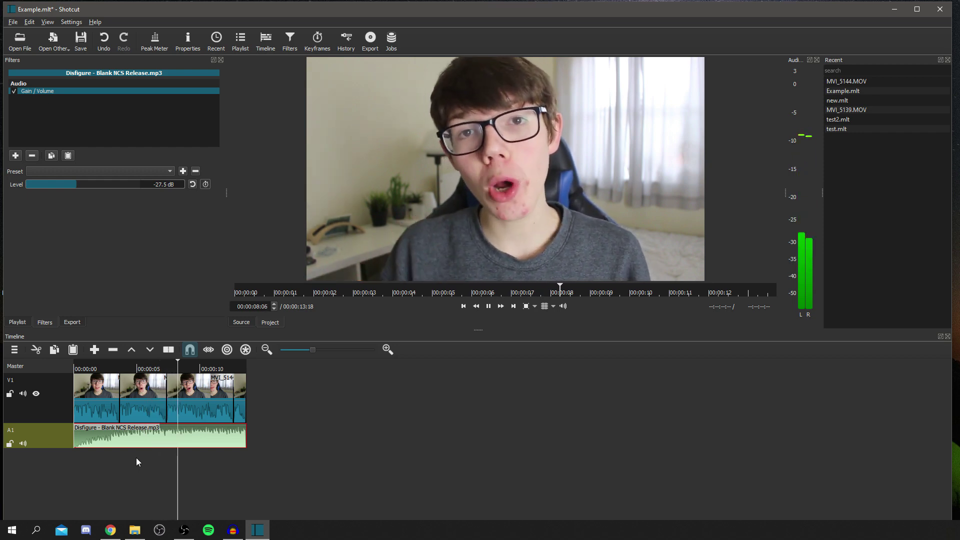
key(space)
Add one-second Fade In Audio and Fade Out Audio filters to the music clip.
click(16, 155)
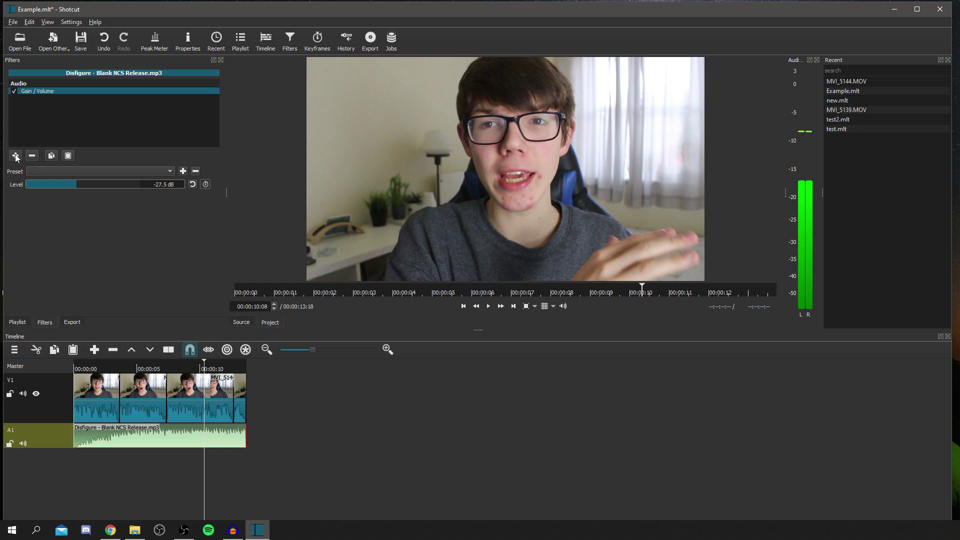
click(52, 163)
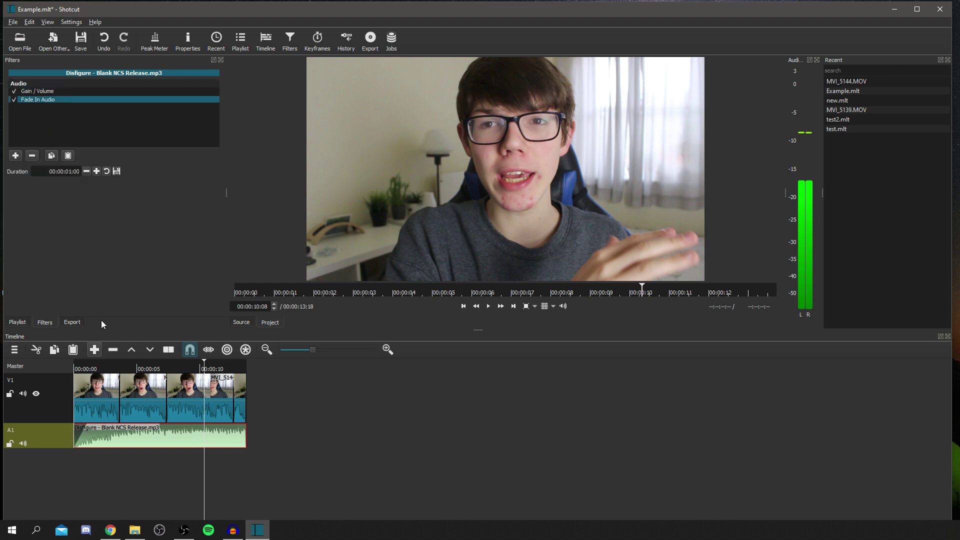
click(16, 157)
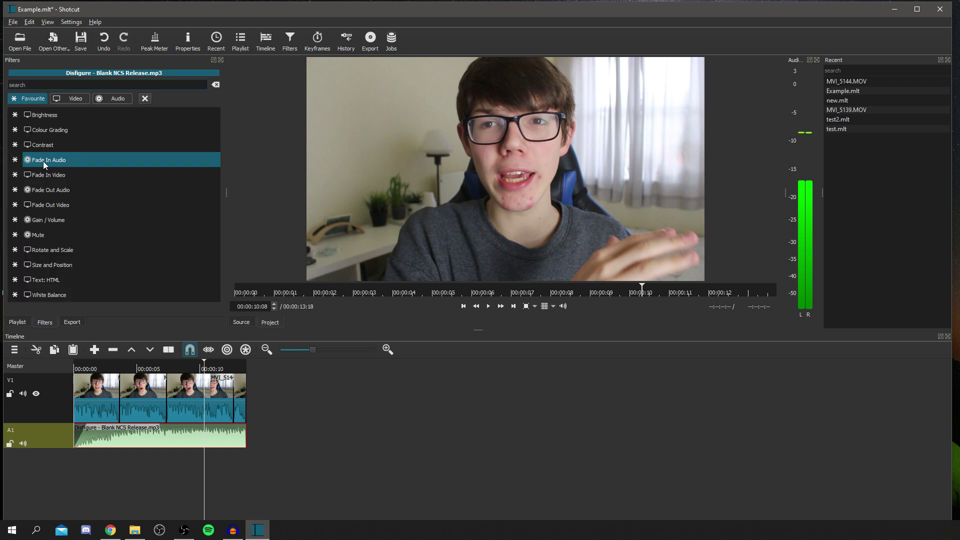
click(85, 190)
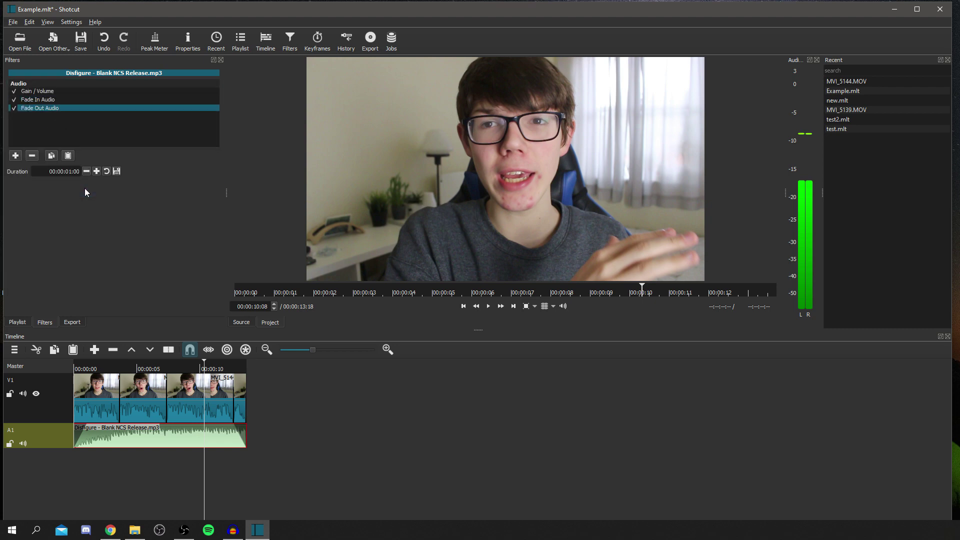
click(90, 384)
Add a Fade In Video filter to the first V1 clip and preview the fade from black.
drag(207, 366, 84, 369)
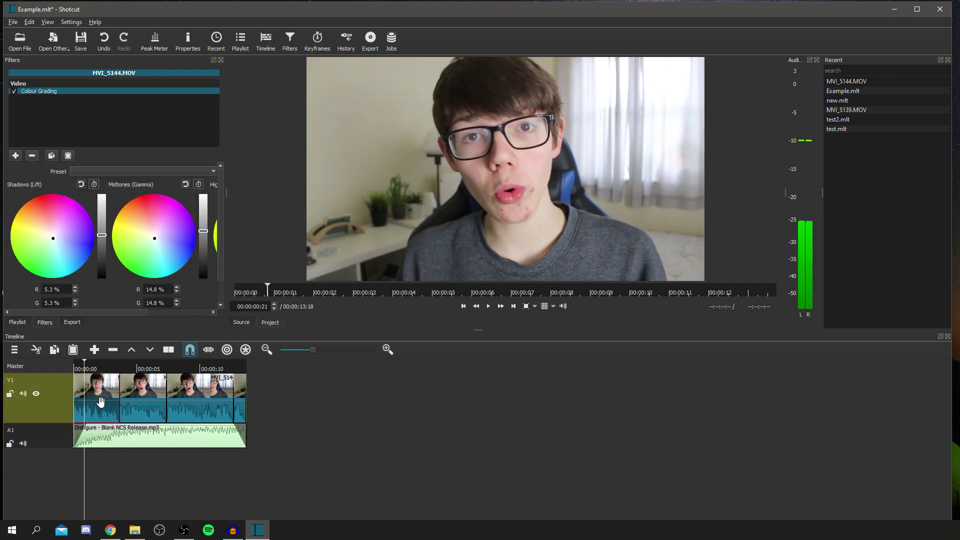
click(16, 156)
click(66, 176)
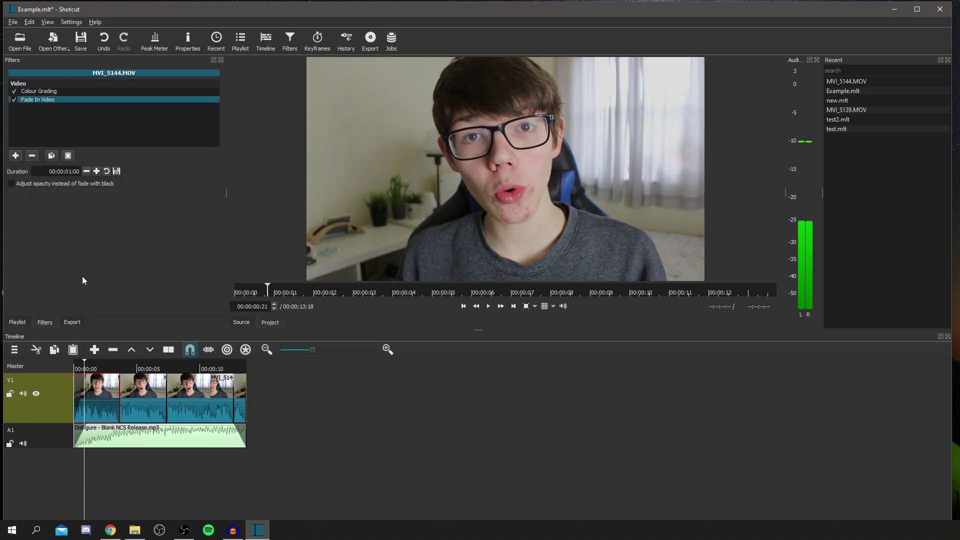
click(76, 367)
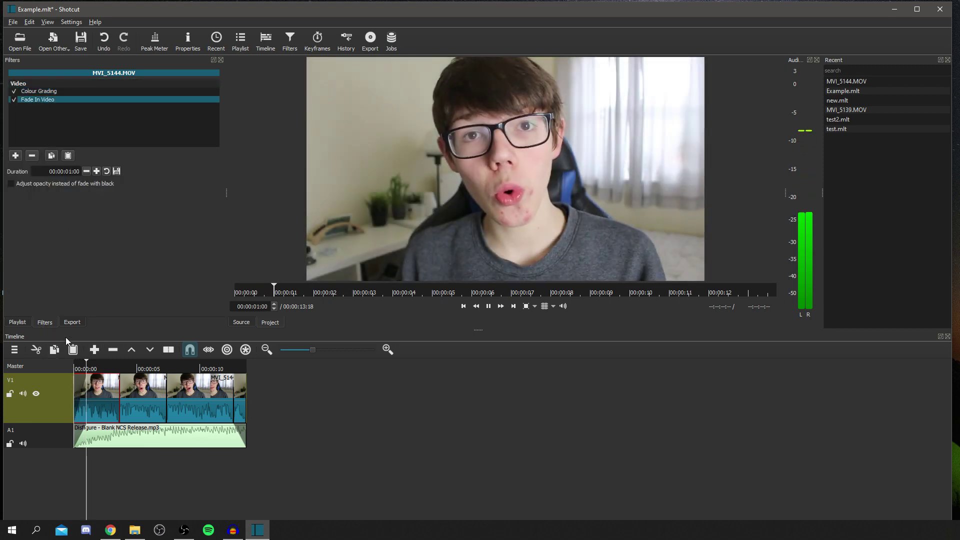
click(163, 368)
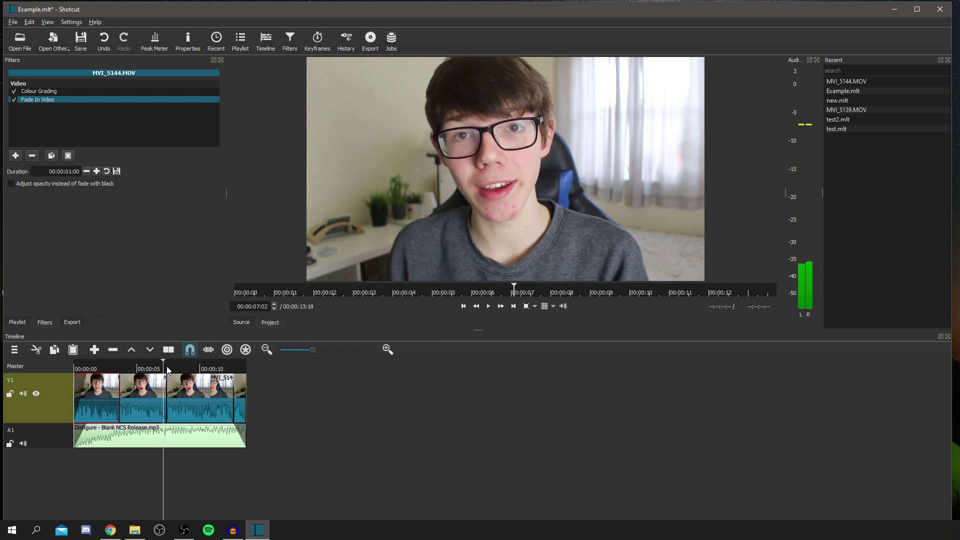
Add a one-second Fade Out Video filter to the last V1 clip and play the whole edit.
click(242, 384)
drag(165, 370, 237, 370)
click(15, 155)
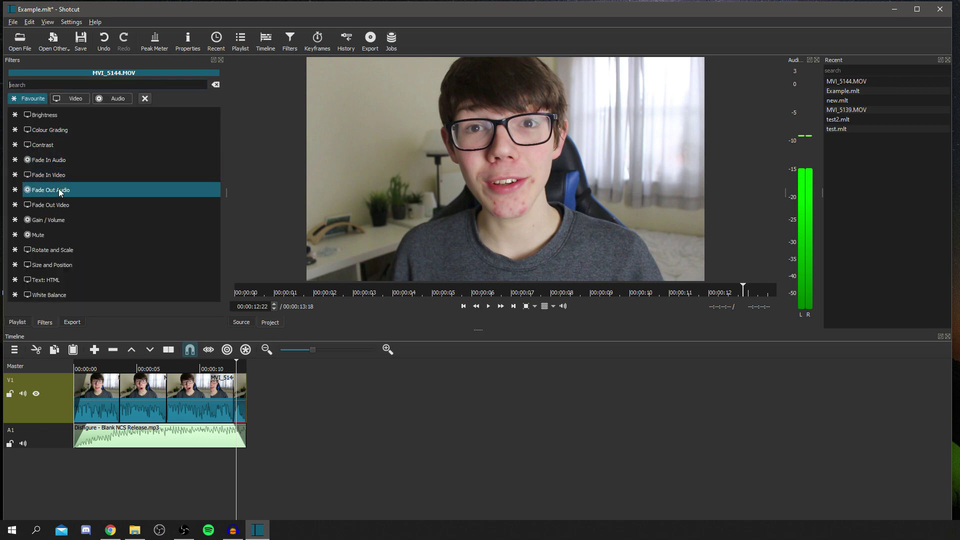
click(64, 208)
key(space)
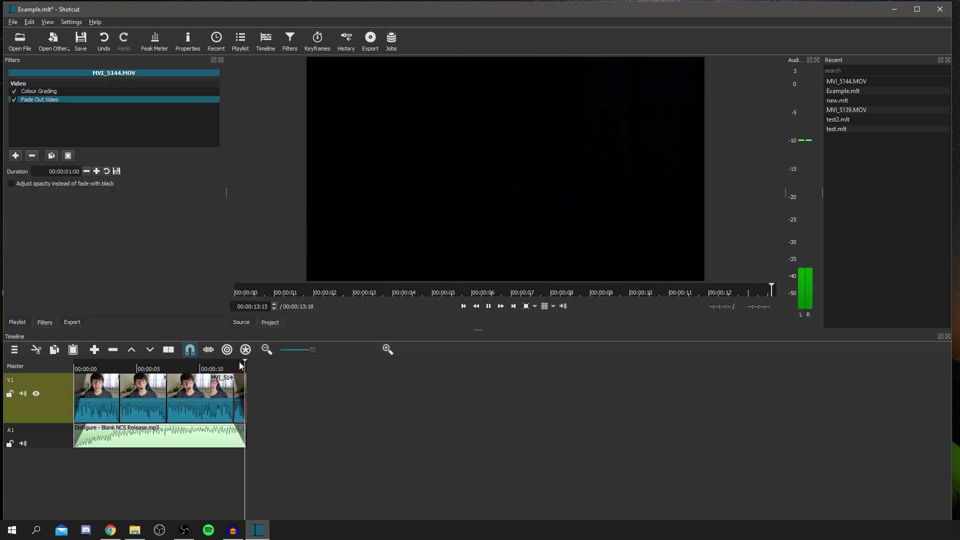
drag(247, 361, 69, 388)
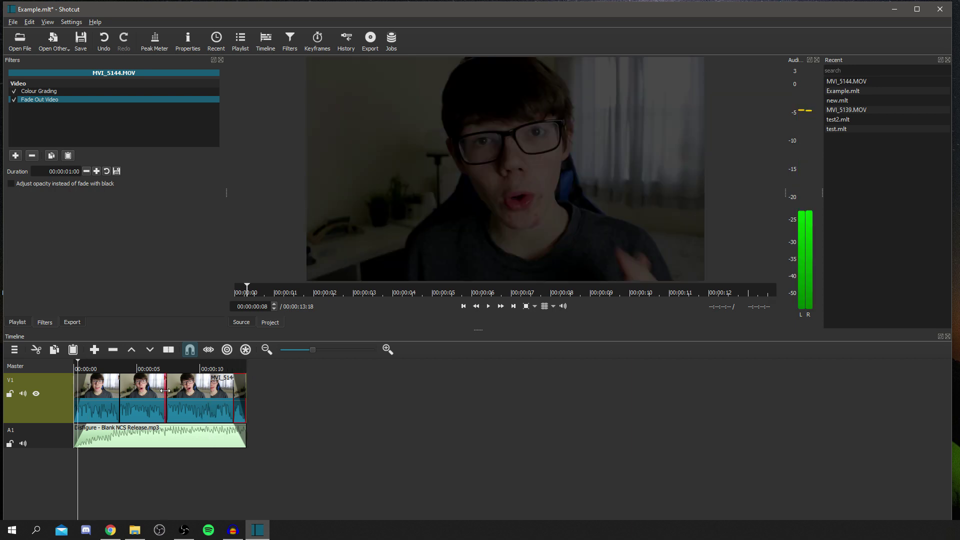
key(space)
key(space)
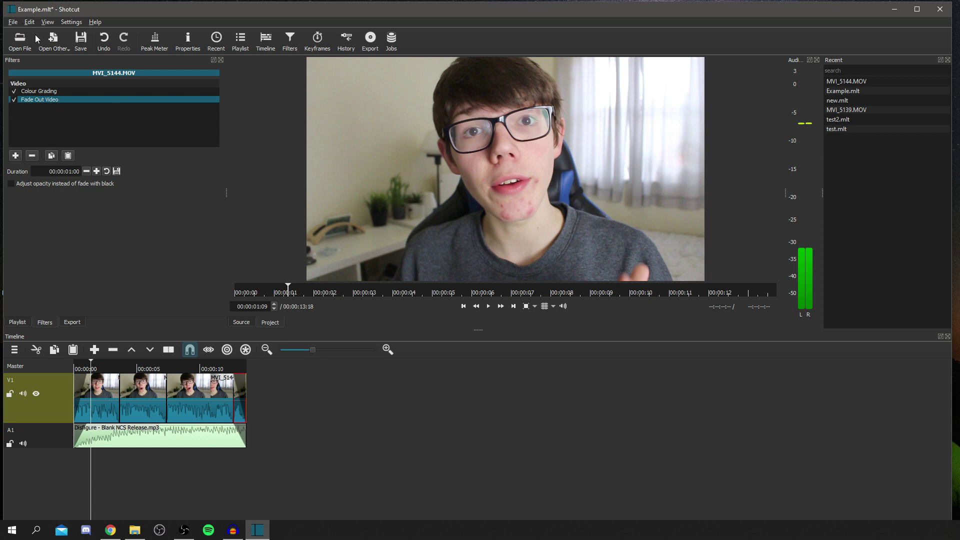
Save the project and export the edit as Example.mp4 with the YouTube preset (1920x1080, 30 fps).
click(13, 22)
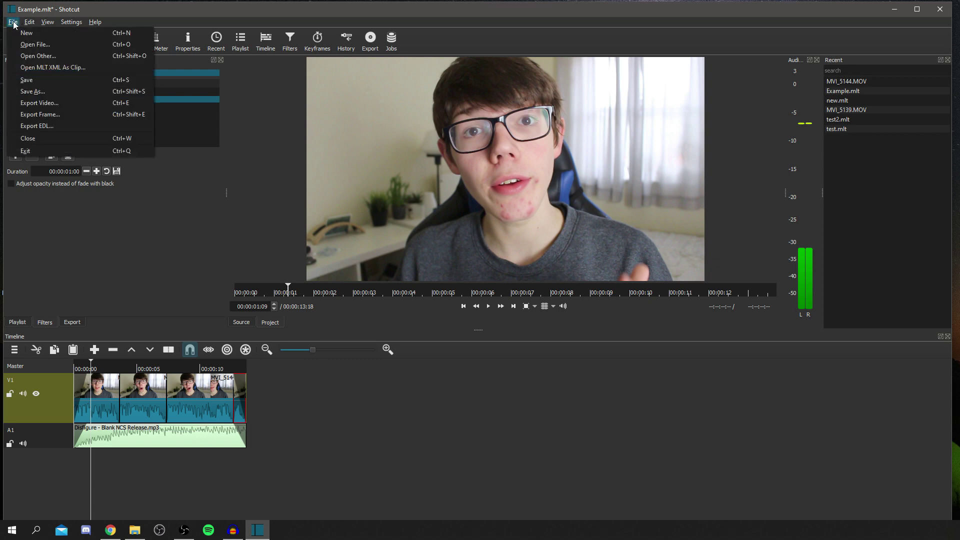
click(58, 80)
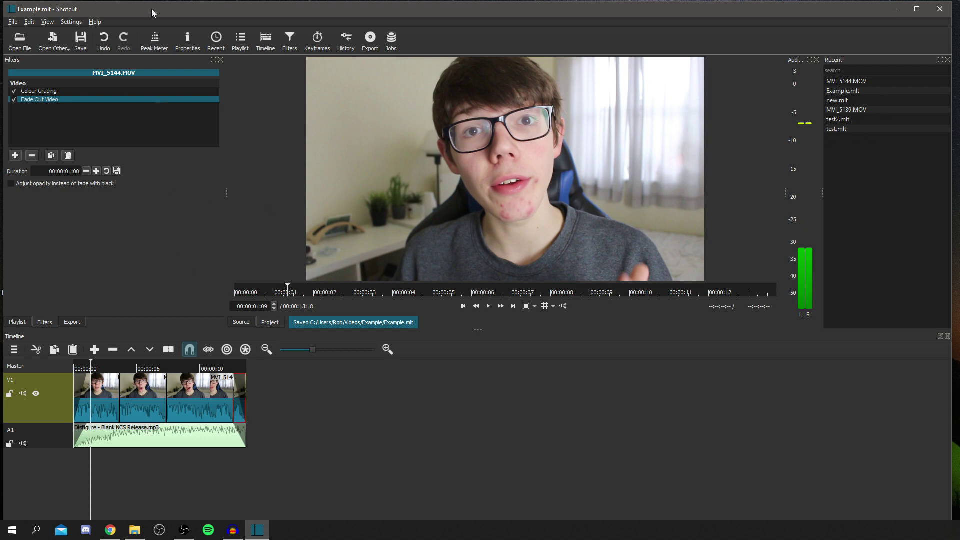
click(13, 22)
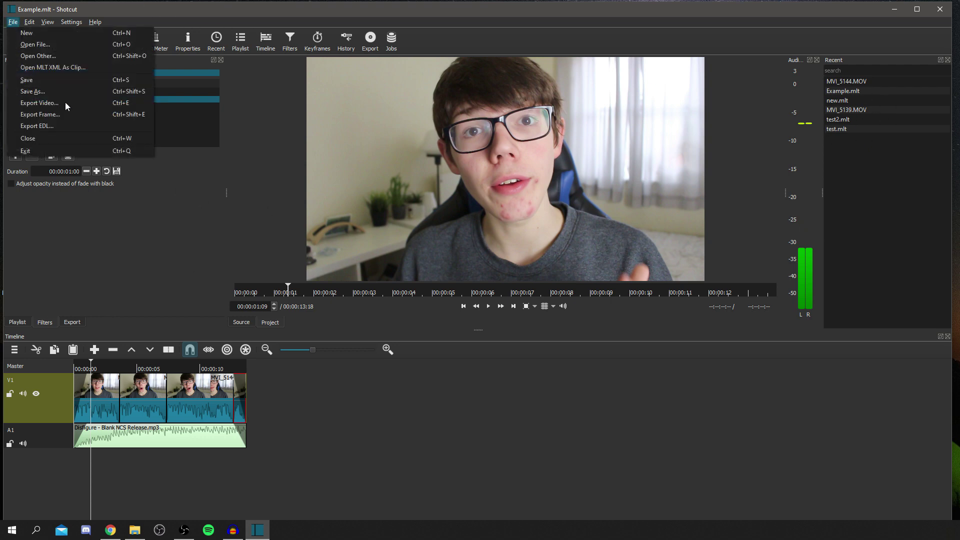
click(58, 102)
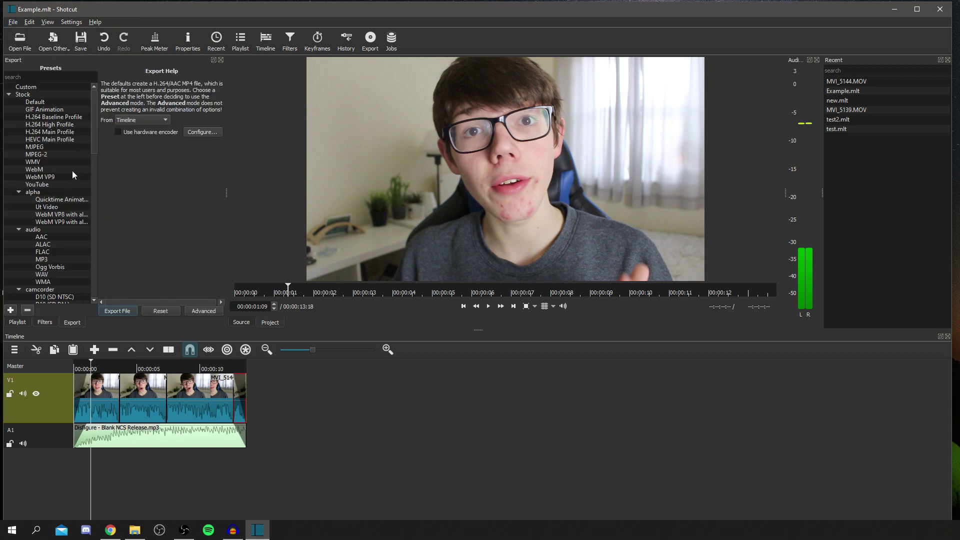
click(45, 186)
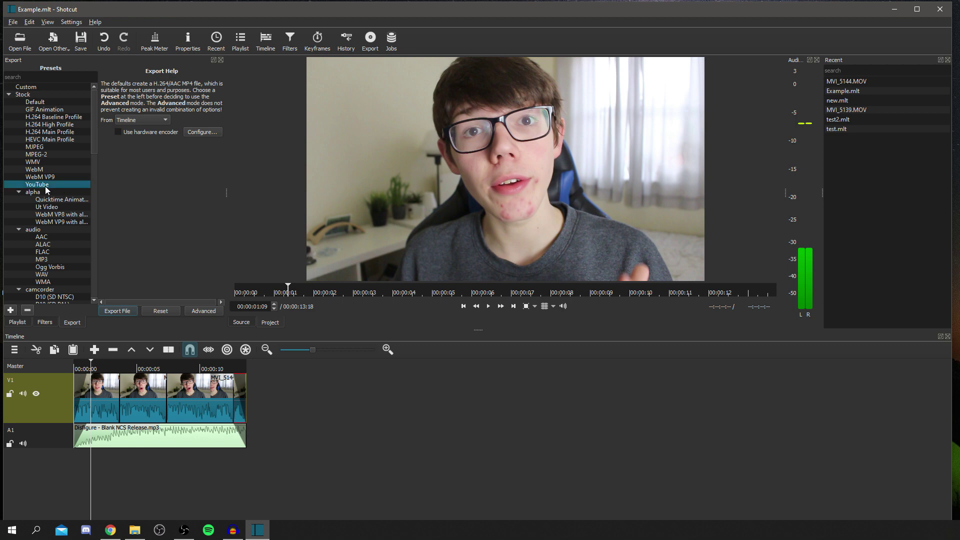
click(199, 311)
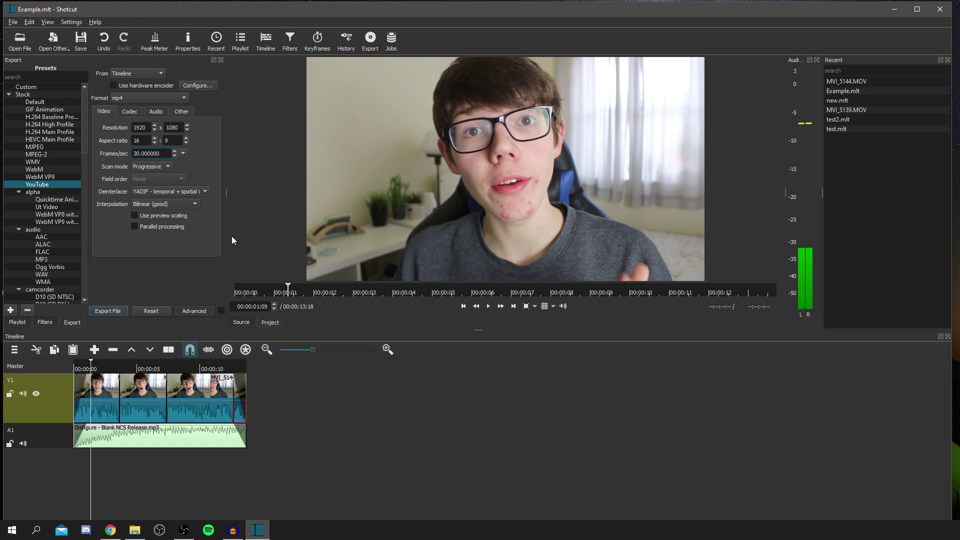
click(119, 309)
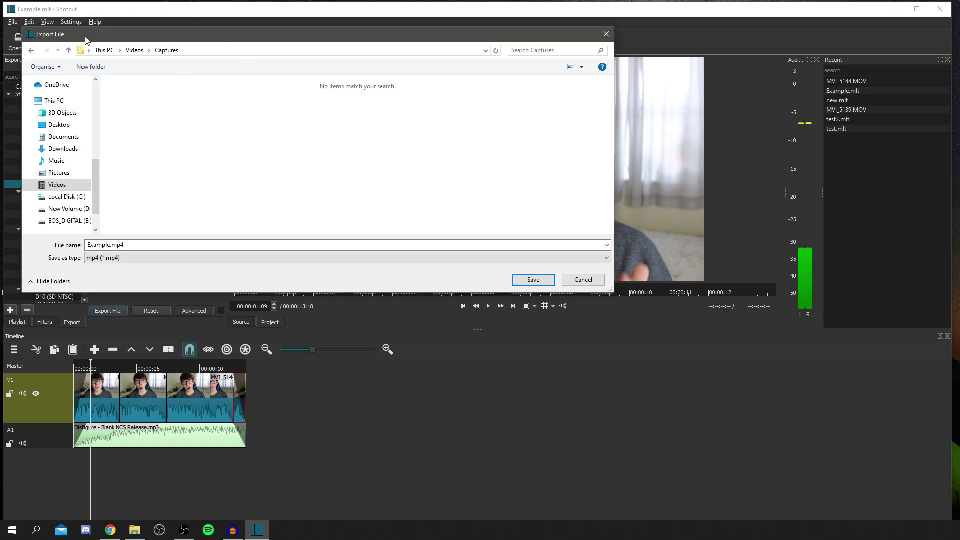
click(545, 280)
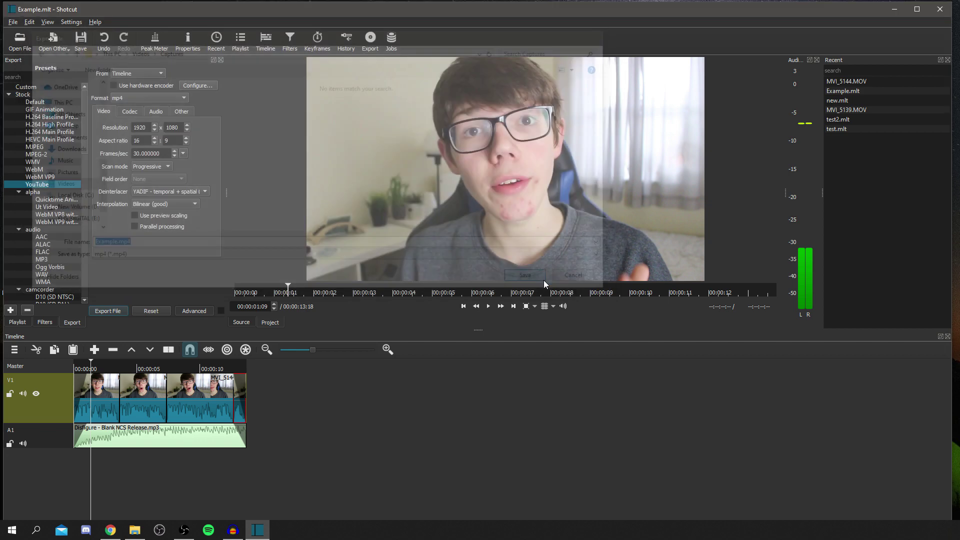
click(109, 309)
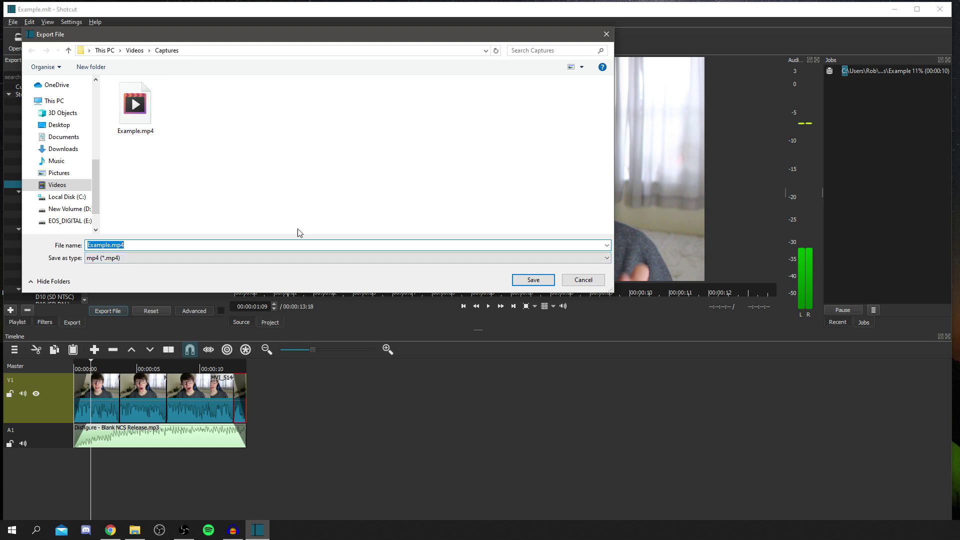
click(565, 282)
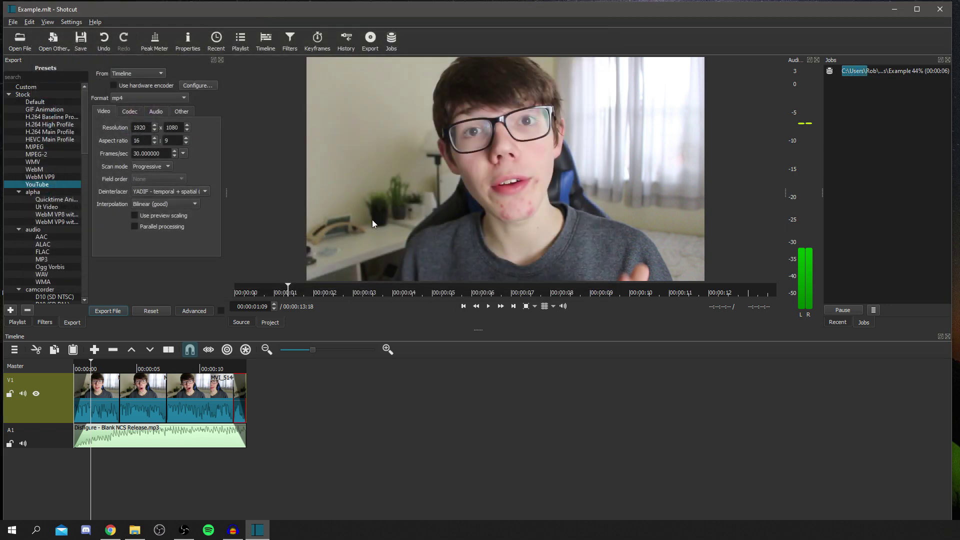